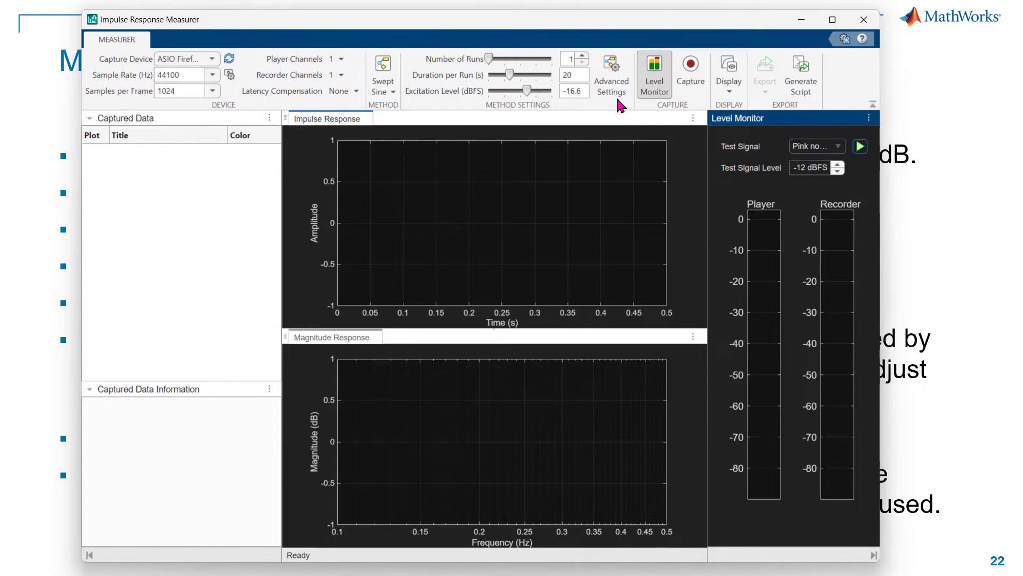
- Enter -12 as the Excitation Level (dBFS) for the swept-sine measurement
double_click(585, 91)
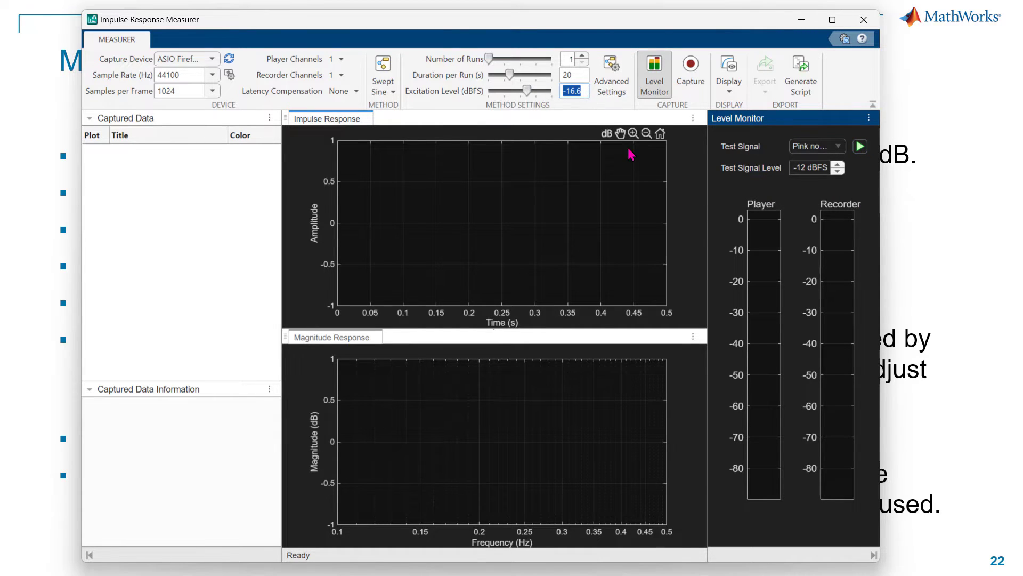
type("-12")
key("Return")
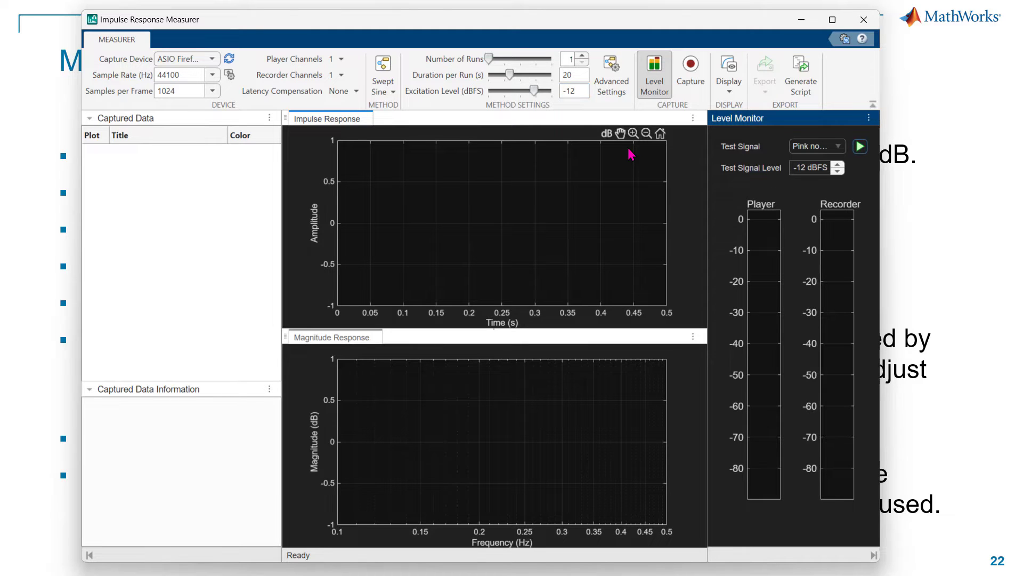
- Capture the swept-sine impulse response as measurement ir_20240202_141808
left_click(693, 65)
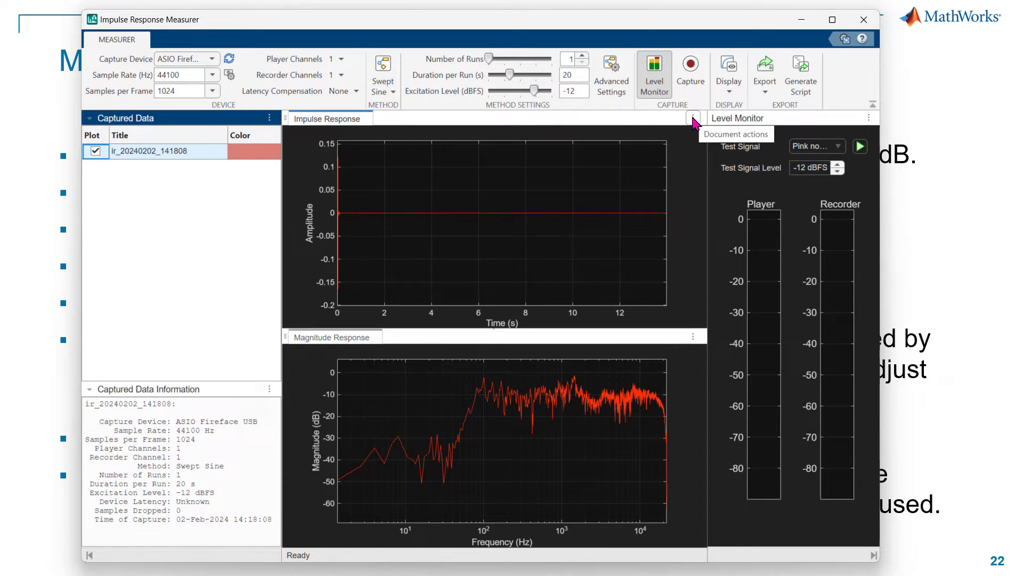
- Tile the plots as Single, show the Magnitude Response plot, and hide the Level Monitor
left_click(693, 118)
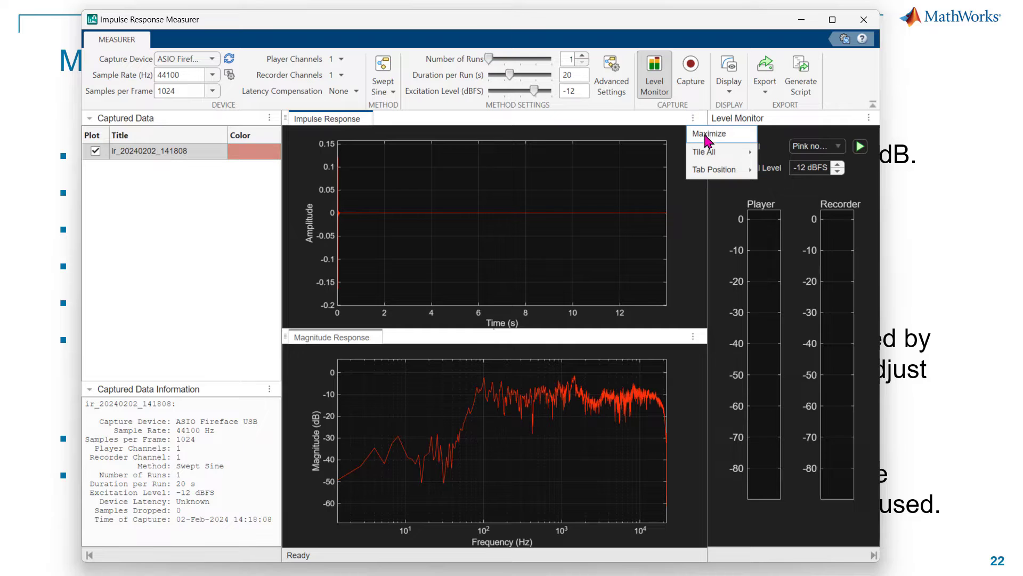
mouse_move(715, 153)
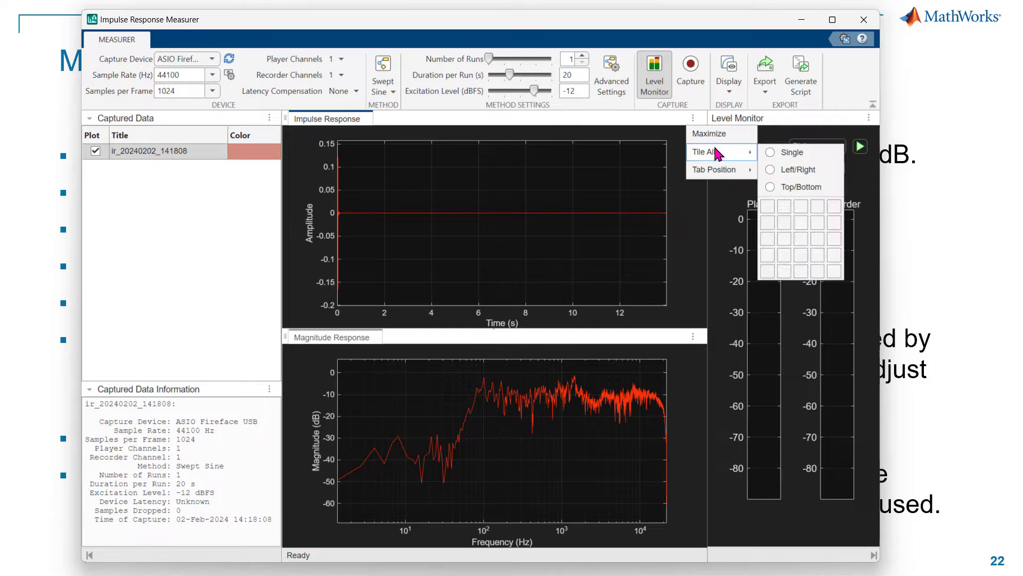
left_click(791, 155)
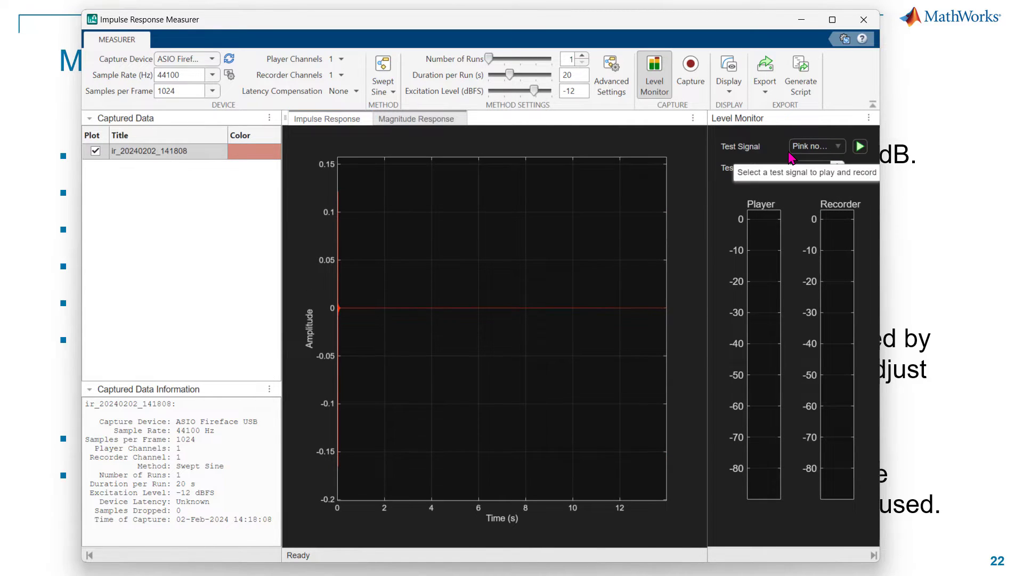
left_click(438, 127)
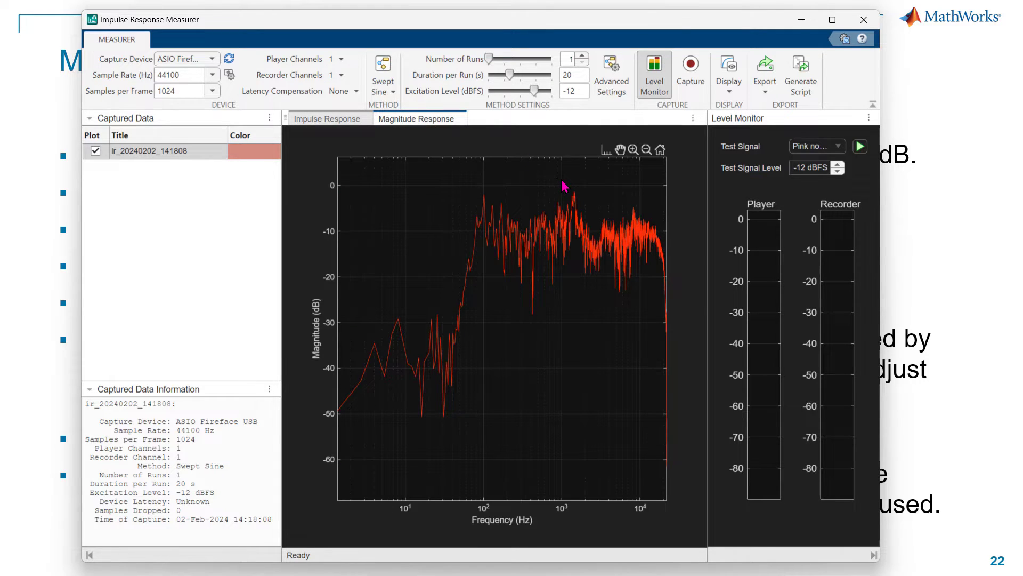
left_click(664, 83)
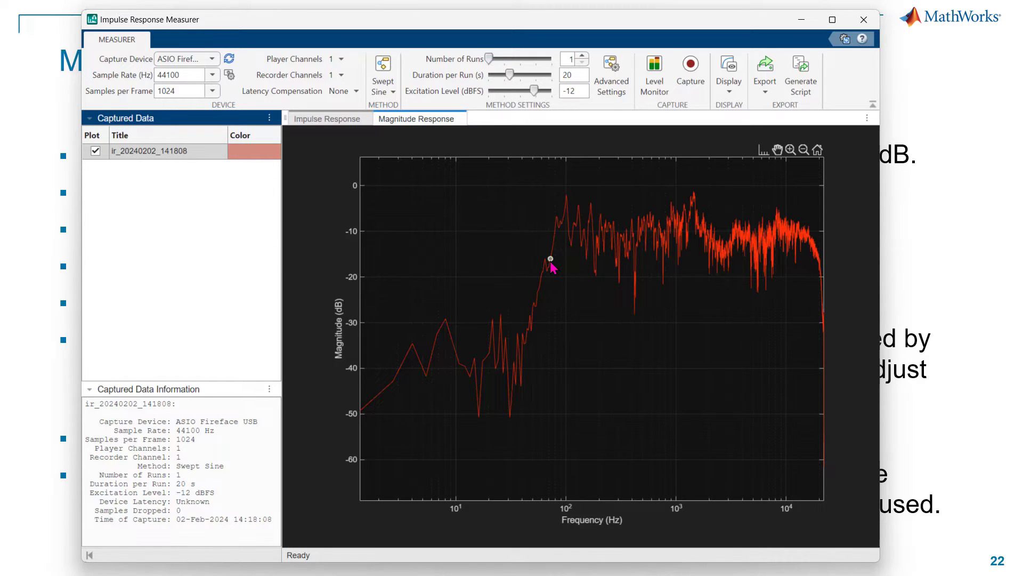
mouse_move(551, 264)
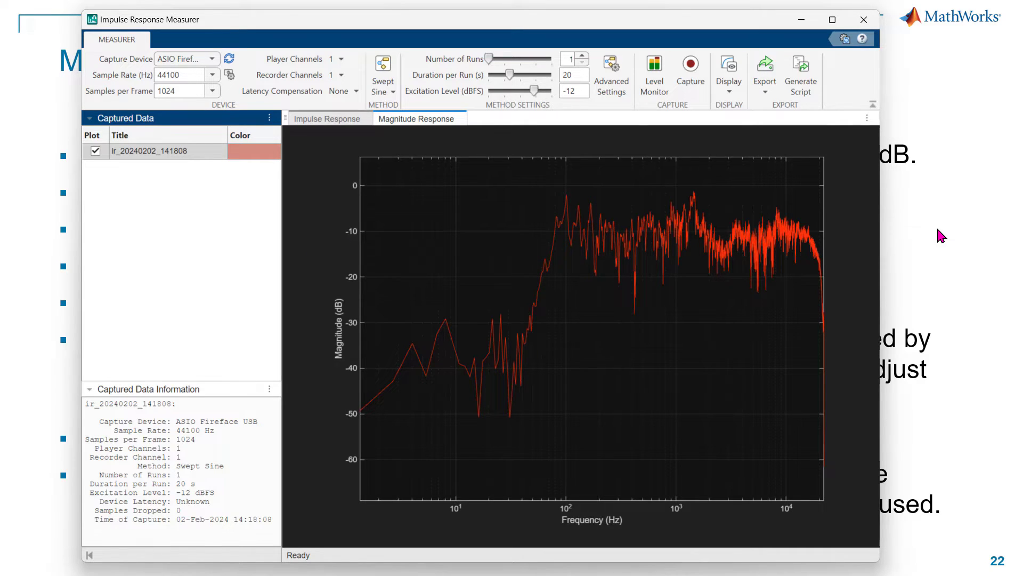
- Change the Number of Runs, raising it and then lowering it by five
left_click(583, 57)
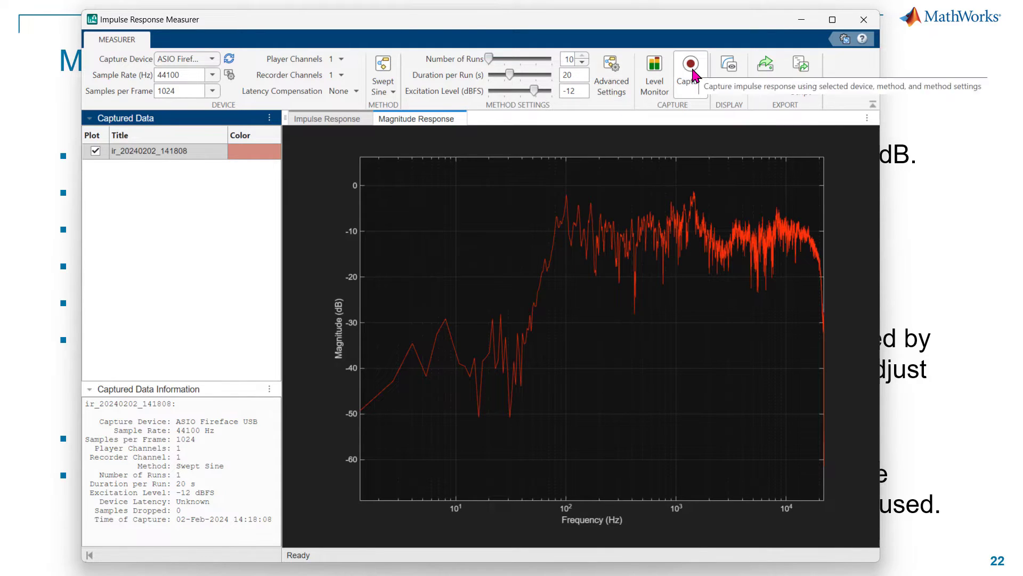
left_click(583, 62)
left_click(583, 62)
left_click(583, 61)
left_click(583, 62)
left_click(583, 62)
left_click(583, 62)
left_click(583, 62)
left_click(583, 61)
left_click(583, 62)
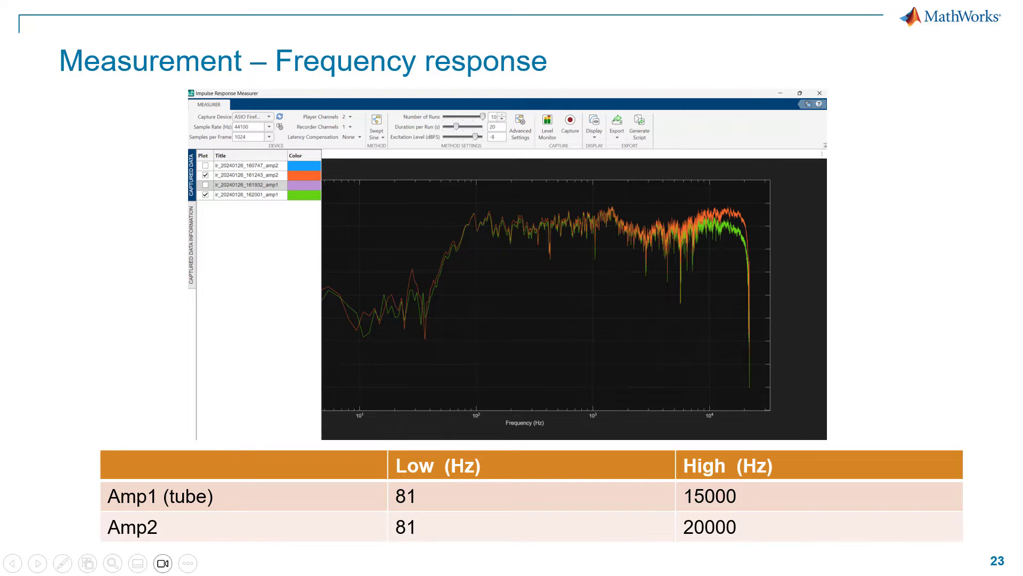
- Return to the slideshow and advance to slide 24, 'Measurement – Maximum Gain'
key("alt+Tab")
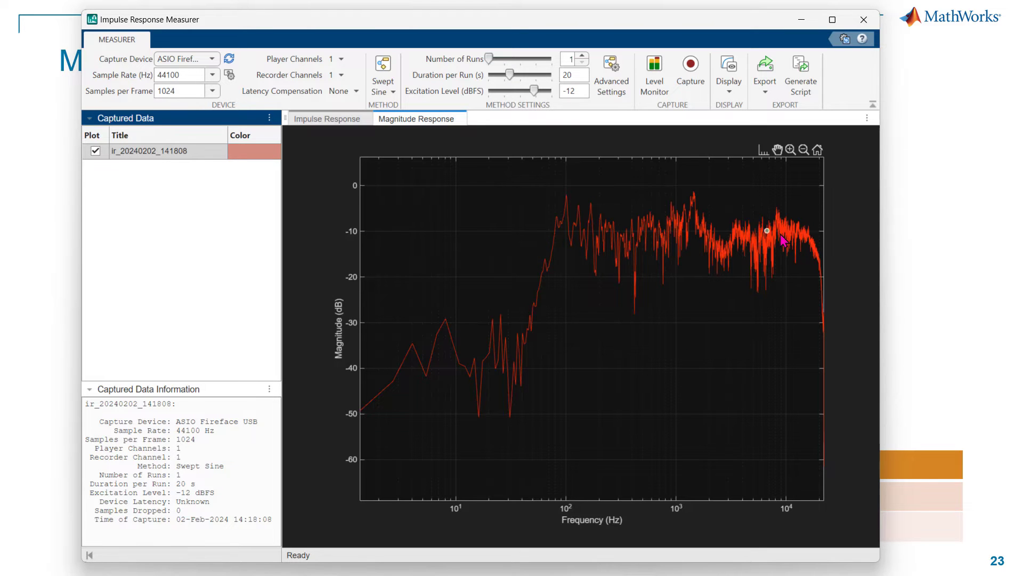
left_click(938, 236)
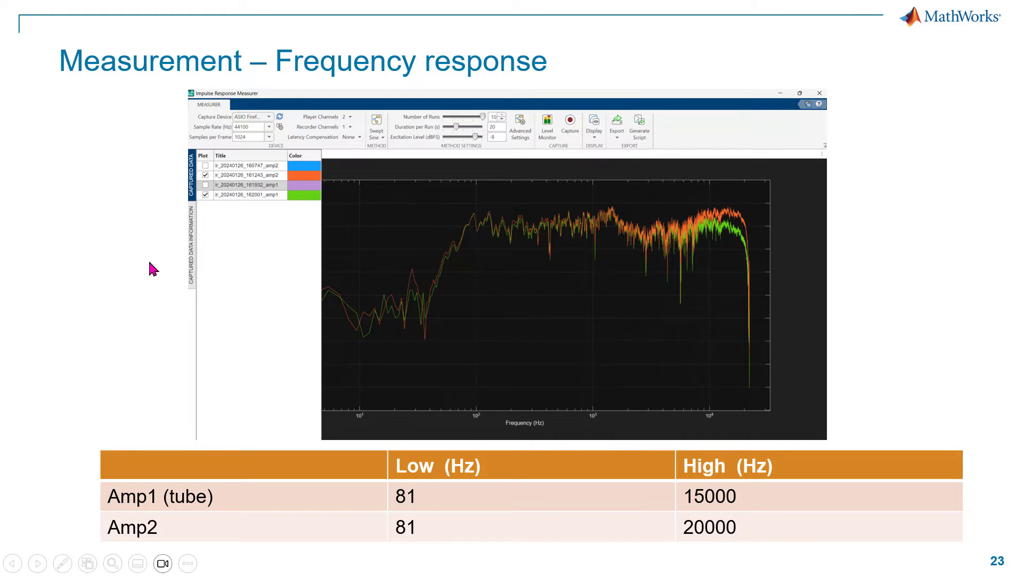
key("Right")
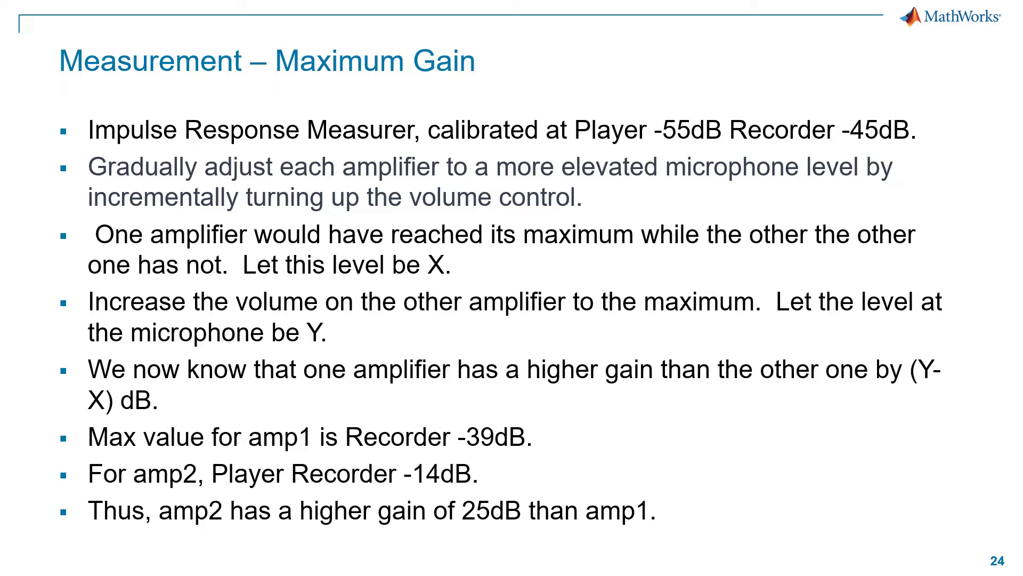
- Show the Player and Recorder level meters and move the measurer window down over the slide
key("alt+Tab")
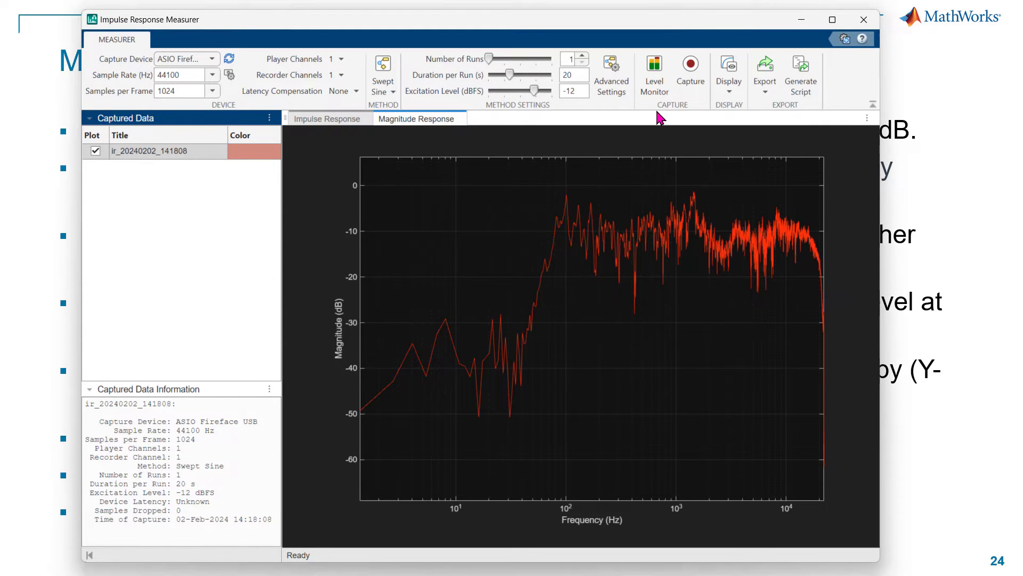
left_click(656, 80)
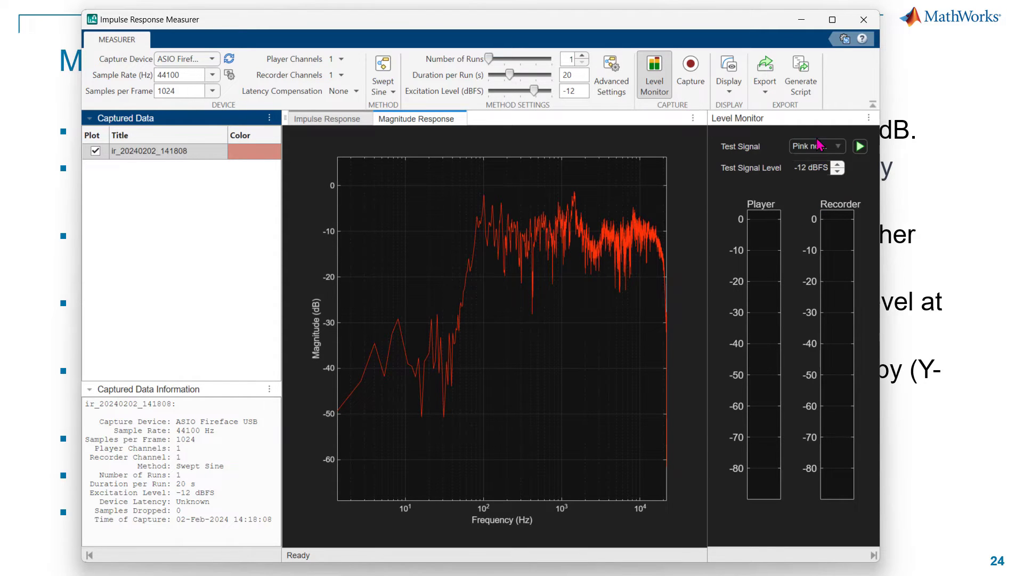
left_click_drag(751, 25, 593, 38)
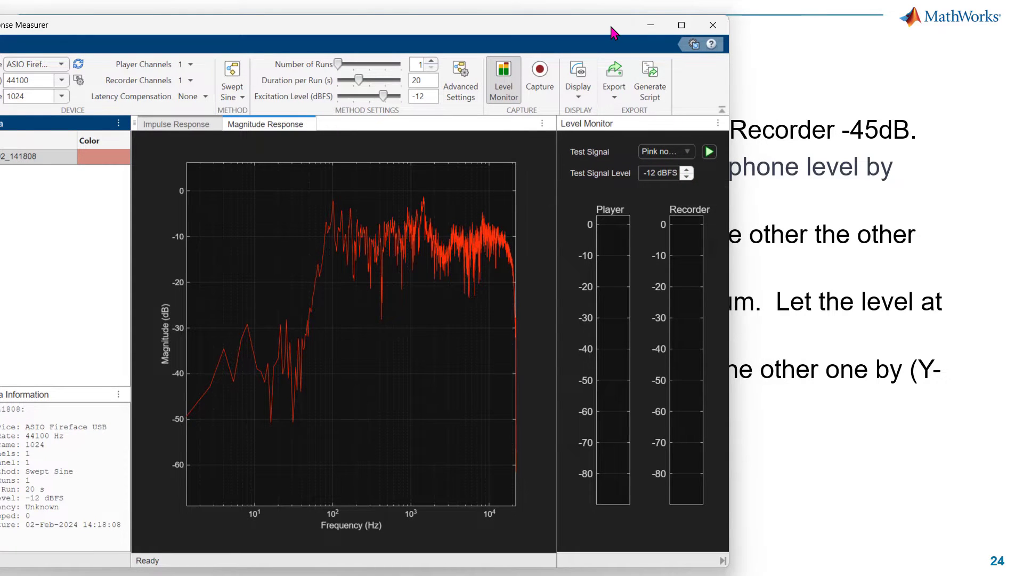
left_click_drag(613, 33, 686, 174)
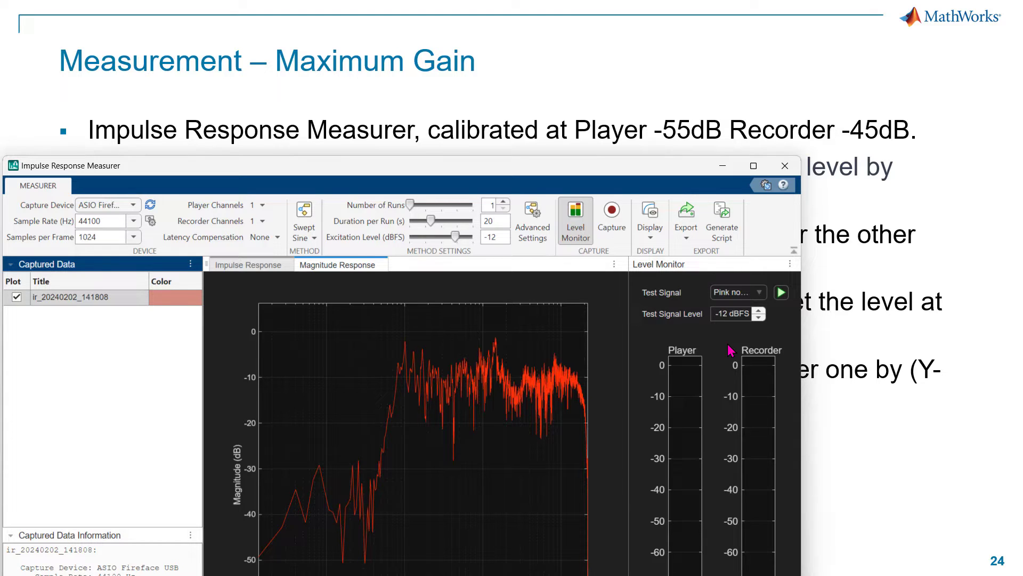
- Lower the Level Monitor test signal level by eight steps
left_click(757, 318)
left_click(757, 317)
left_click(758, 318)
left_click(758, 317)
left_click(757, 318)
left_click(758, 318)
left_click(758, 318)
left_click(758, 317)
left_click(758, 318)
left_click(758, 318)
left_click(758, 317)
left_click(758, 317)
left_click(758, 318)
left_click(758, 318)
left_click(758, 317)
left_click(758, 318)
left_click(758, 317)
left_click(758, 317)
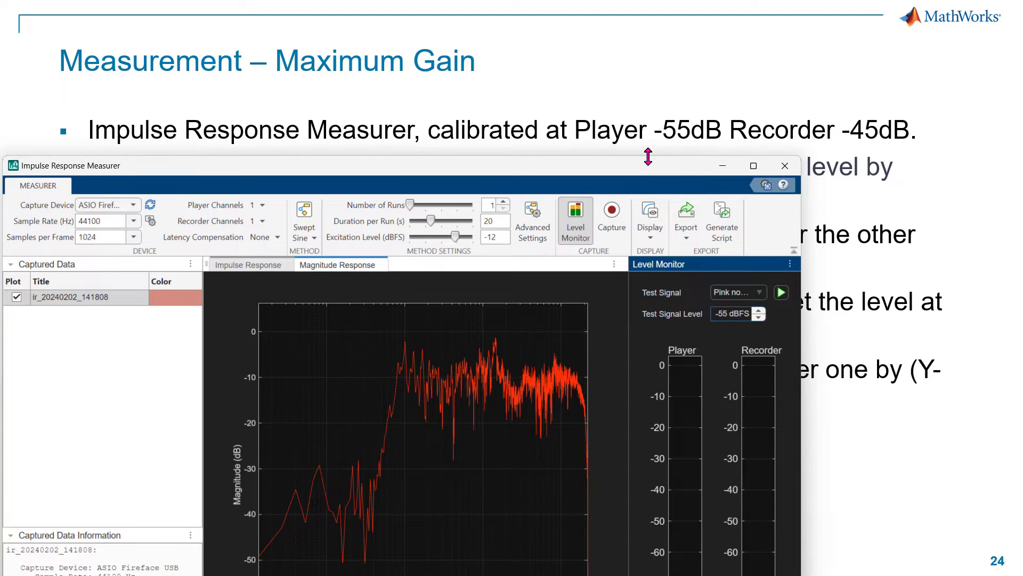
- Play and stop the test signal to monitor levels, then minimize the measurer to reveal the slide
left_click_drag(667, 167, 646, 52)
left_click(762, 173)
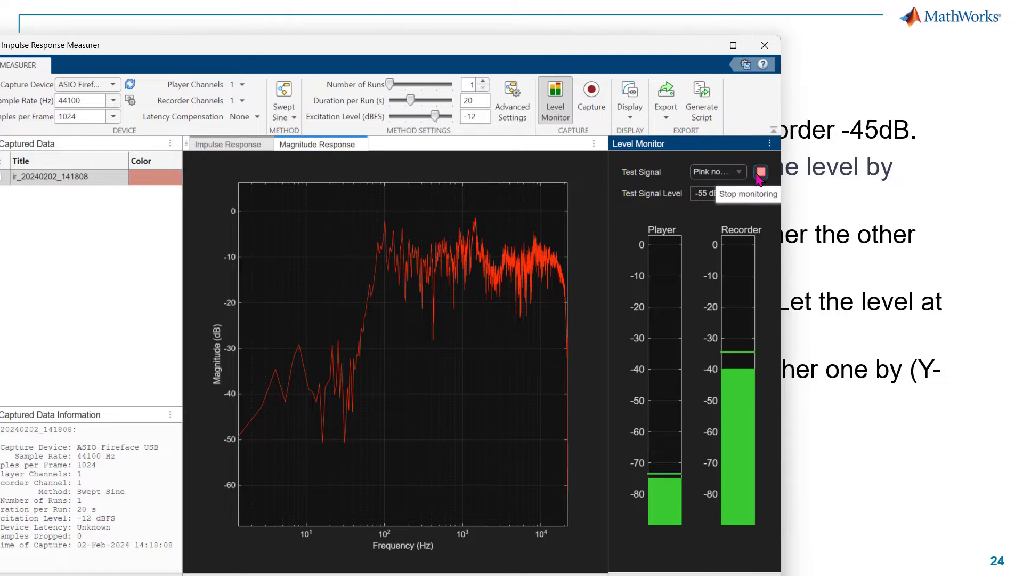
left_click(761, 171)
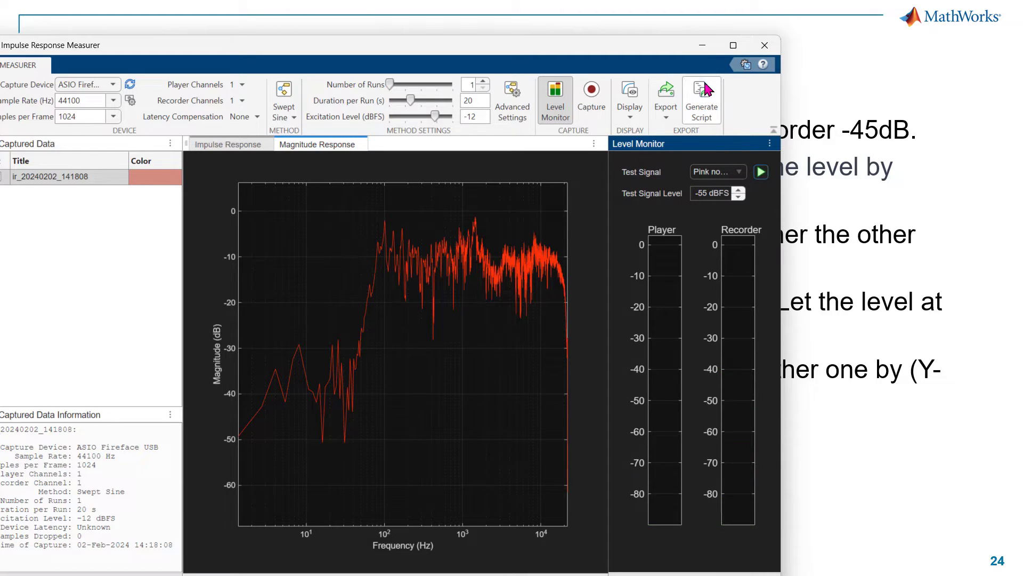
left_click(701, 47)
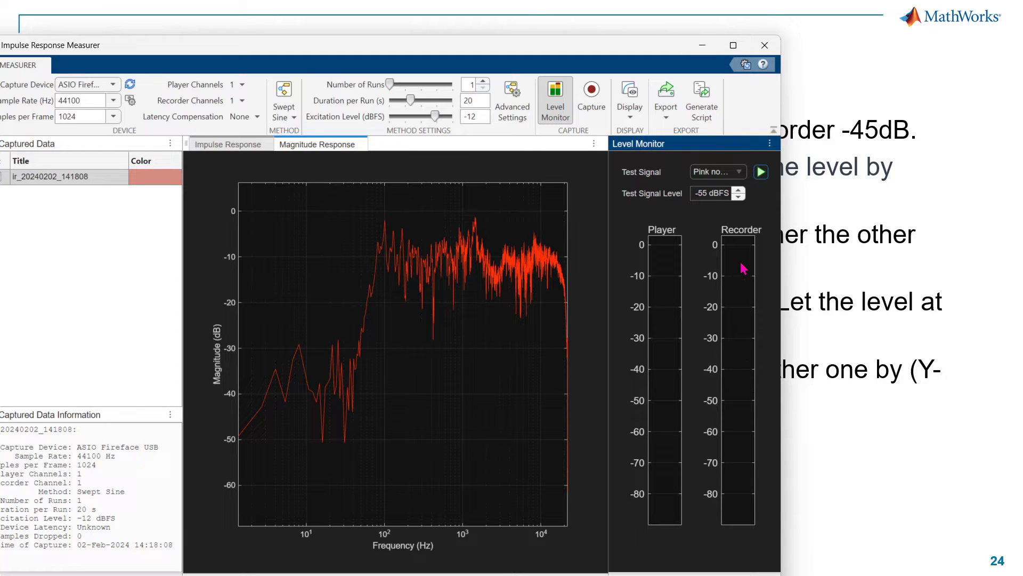
left_click(824, 275)
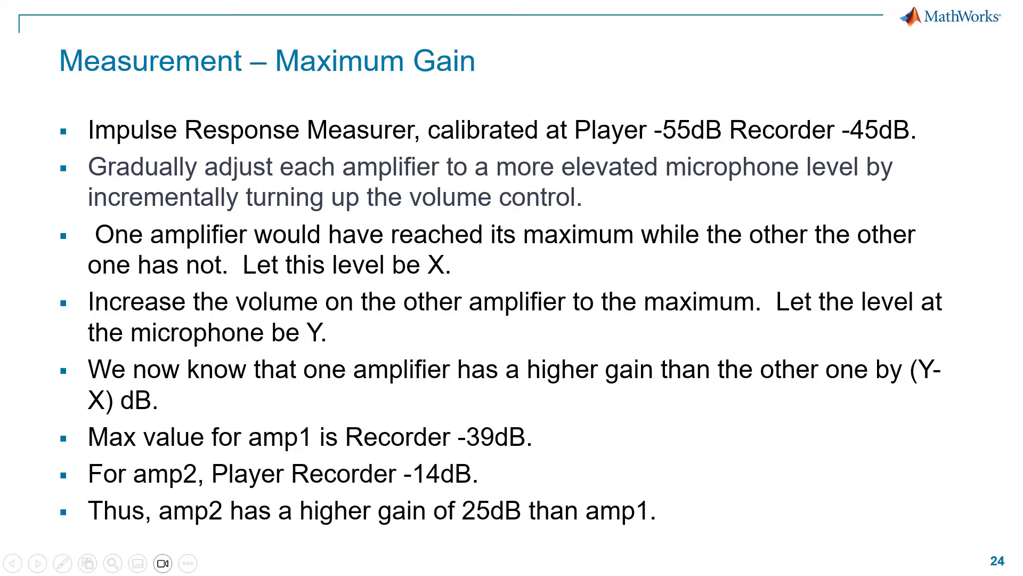
key("alt+Tab")
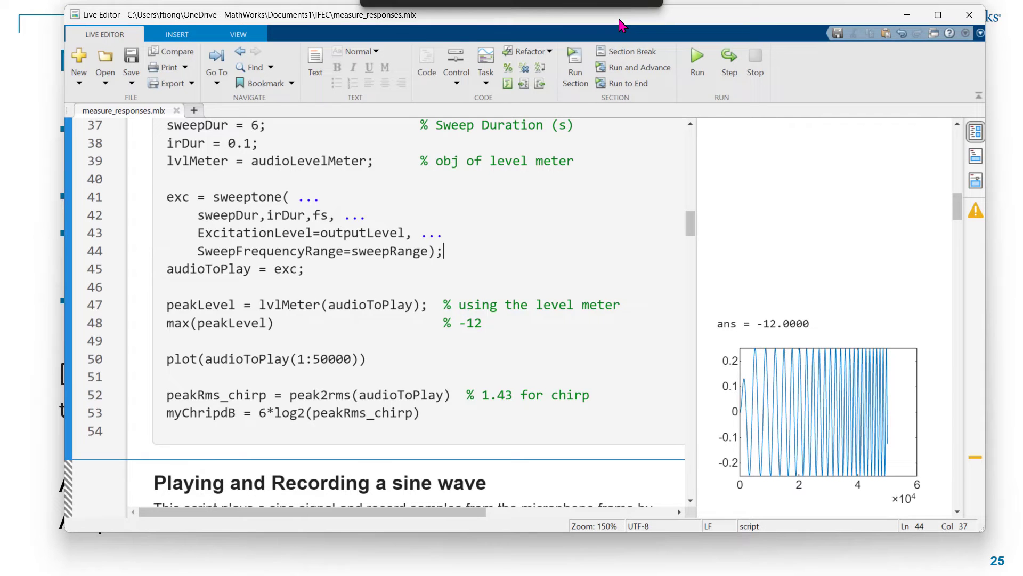
- Scroll to the sine wave section, make the editor taller, and mark the time scope lines 65–72
left_click_drag(619, 24, 622, 17)
scroll(544, 272, "down", 6)
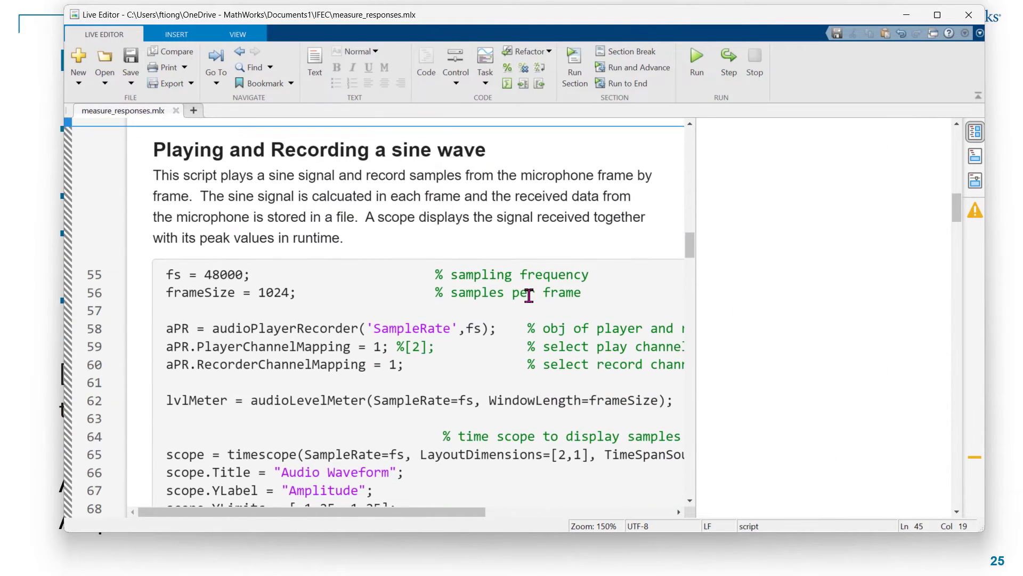
left_click(531, 308)
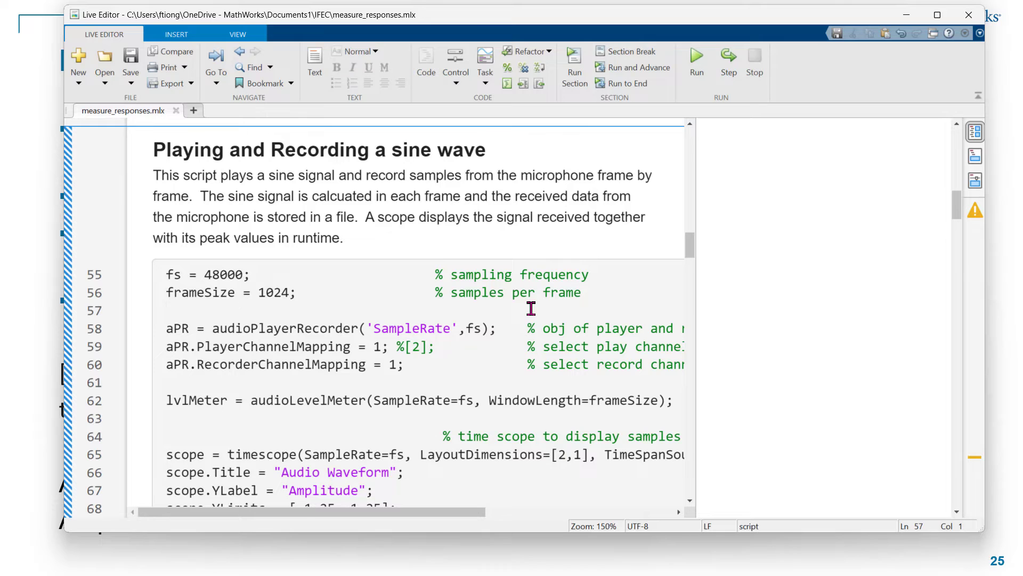
scroll(532, 308, "down", 3)
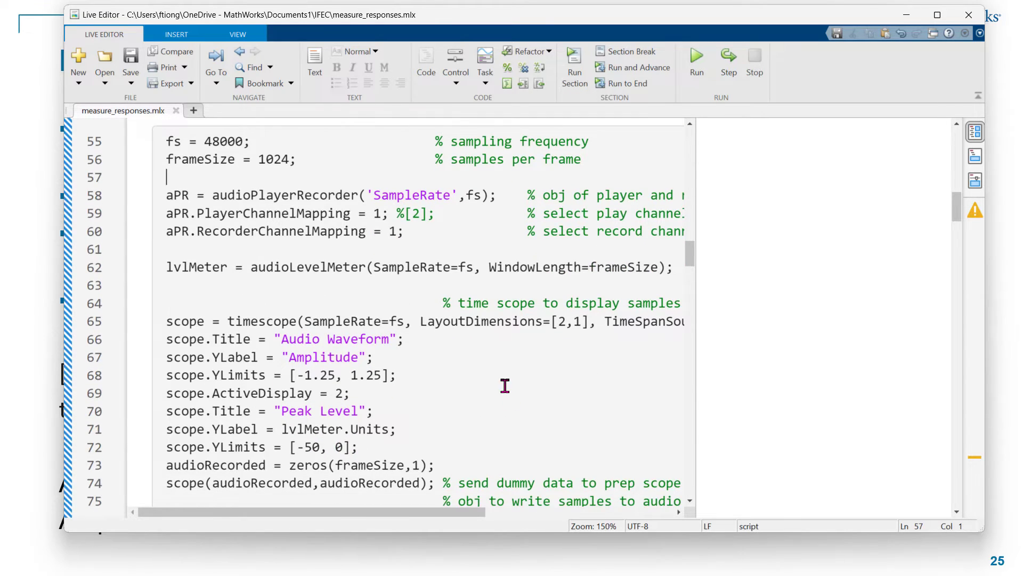
left_click_drag(501, 544, 501, 564)
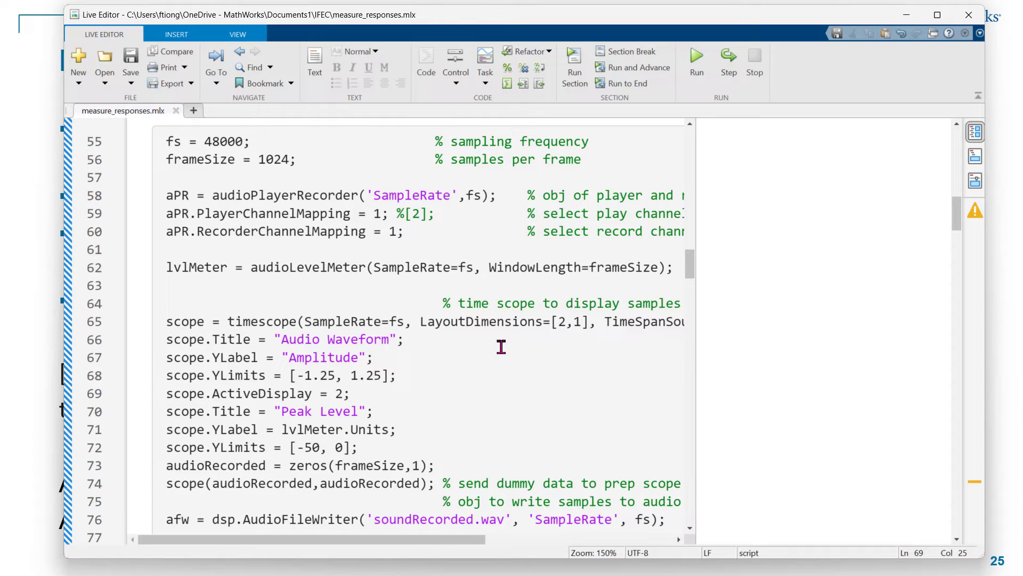
scroll(501, 346, "down", 1)
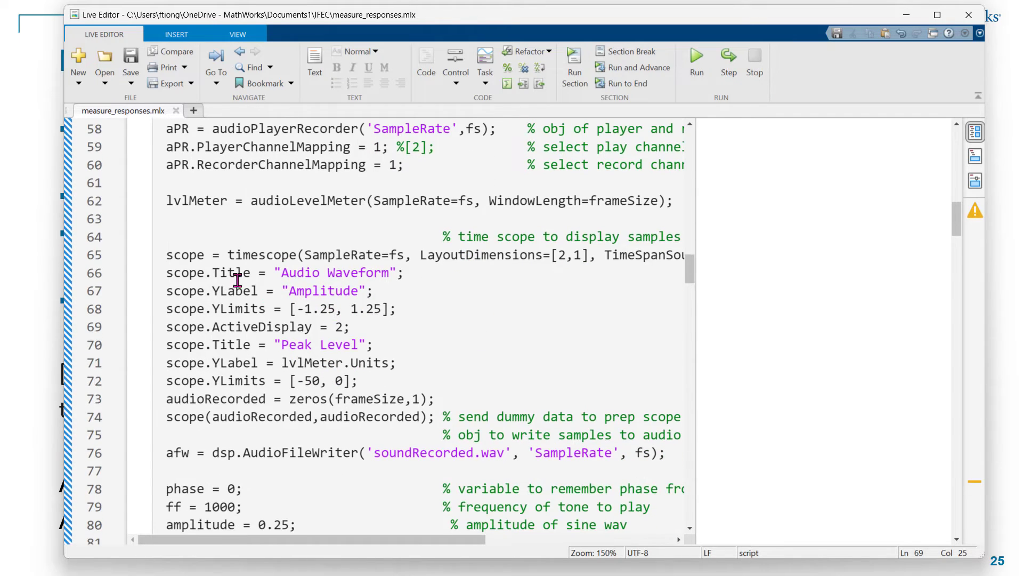
left_click_drag(197, 256, 446, 369)
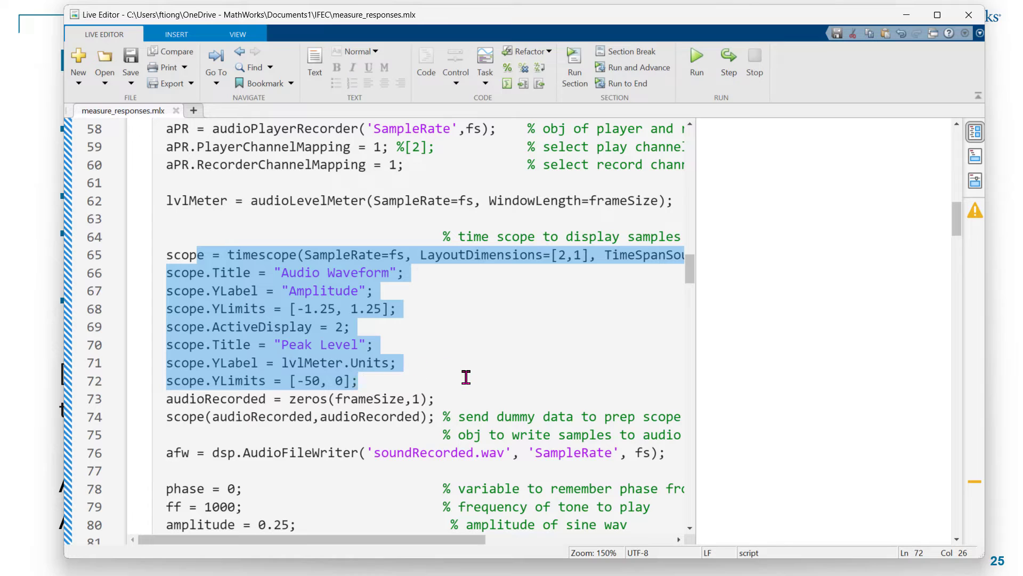
left_click(465, 401)
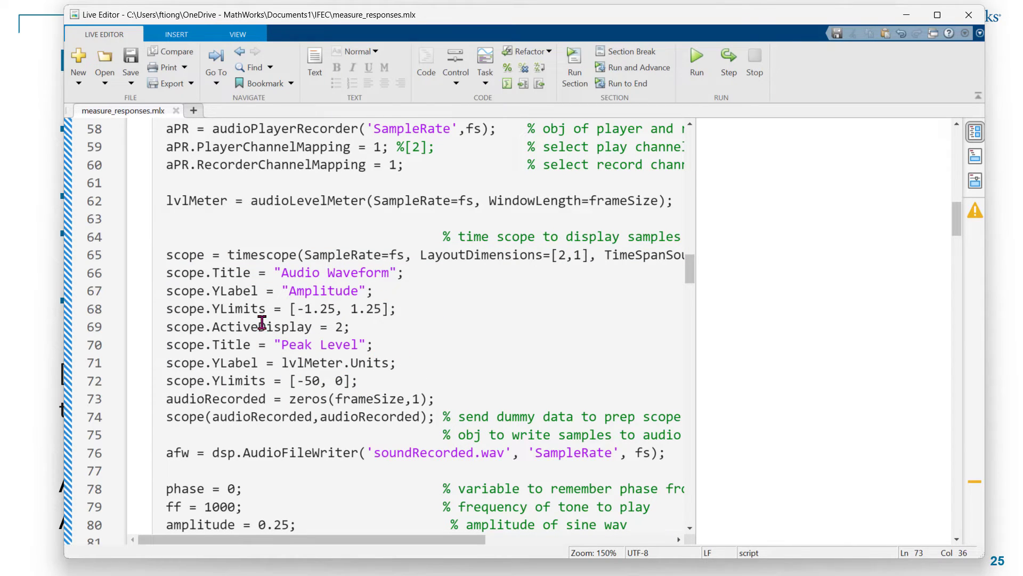
- Highlight every usage of the afw audio file writer variable
scroll(491, 341, "down", 3)
scroll(450, 217, "down", 4)
scroll(429, 223, "down", 2)
scroll(429, 223, "up", 2)
double_click(180, 187)
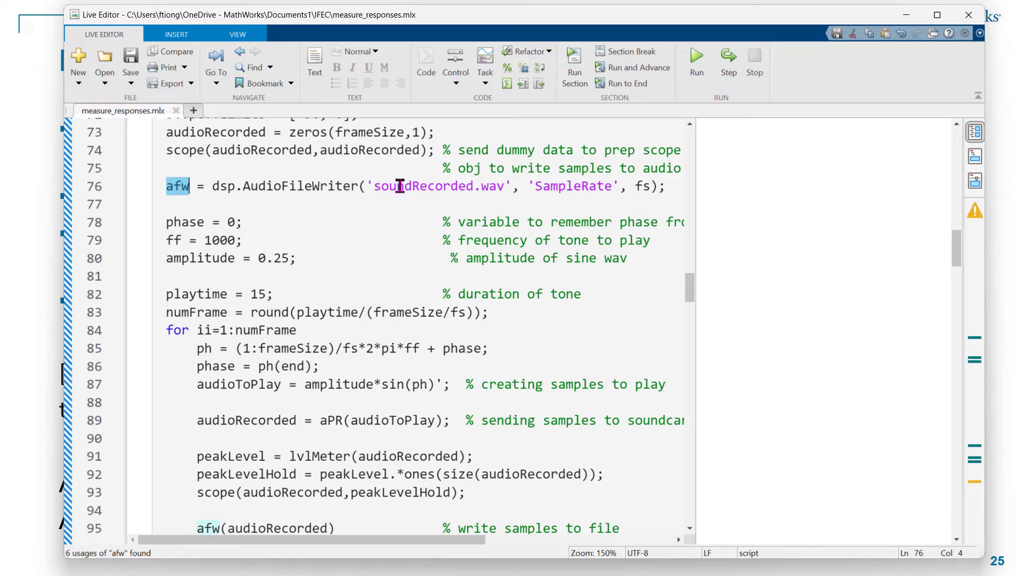
left_click(401, 280)
scroll(525, 288, "down", 2)
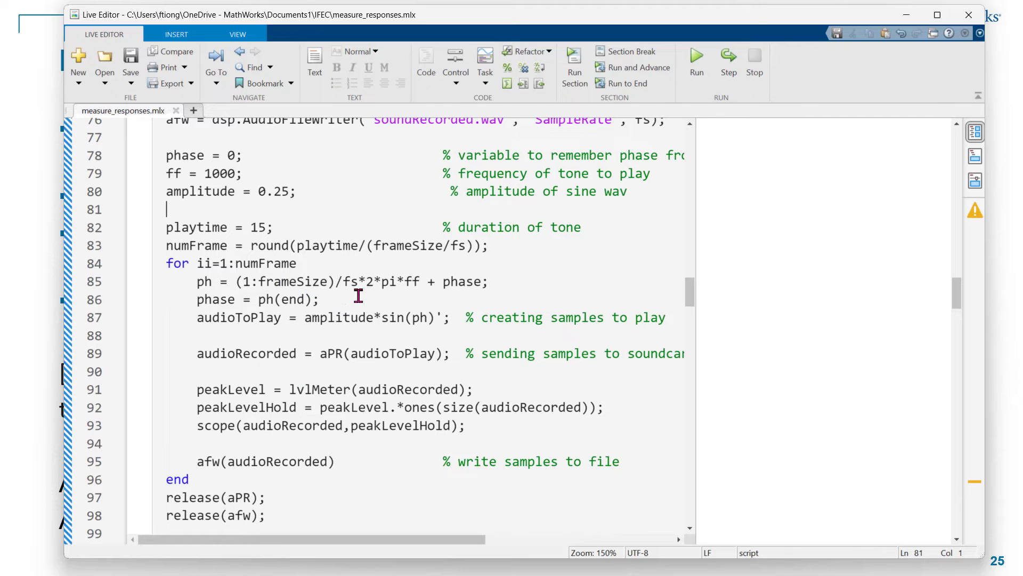
double_click(396, 318)
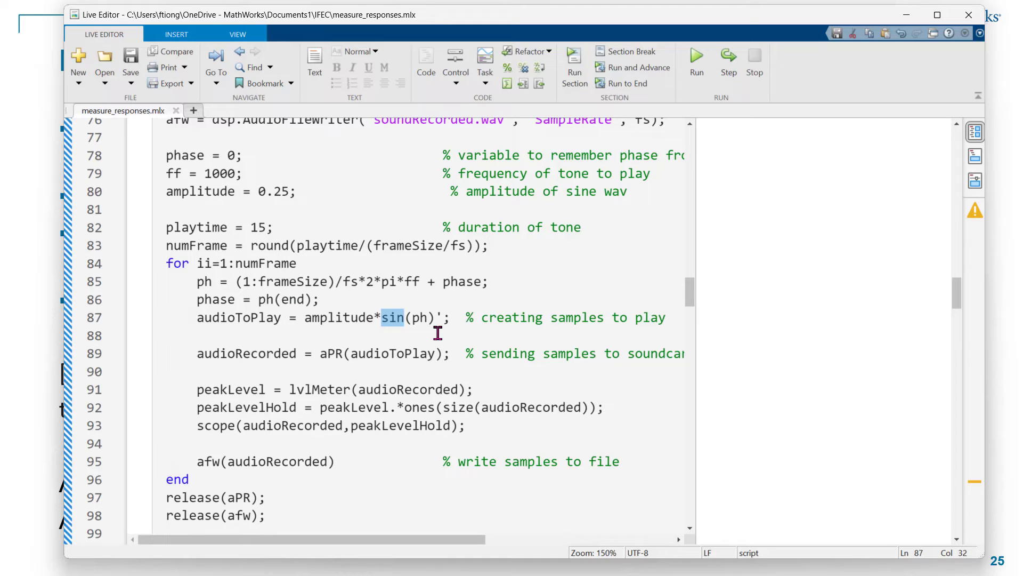
left_click(444, 353)
left_click_drag(259, 188, 291, 191)
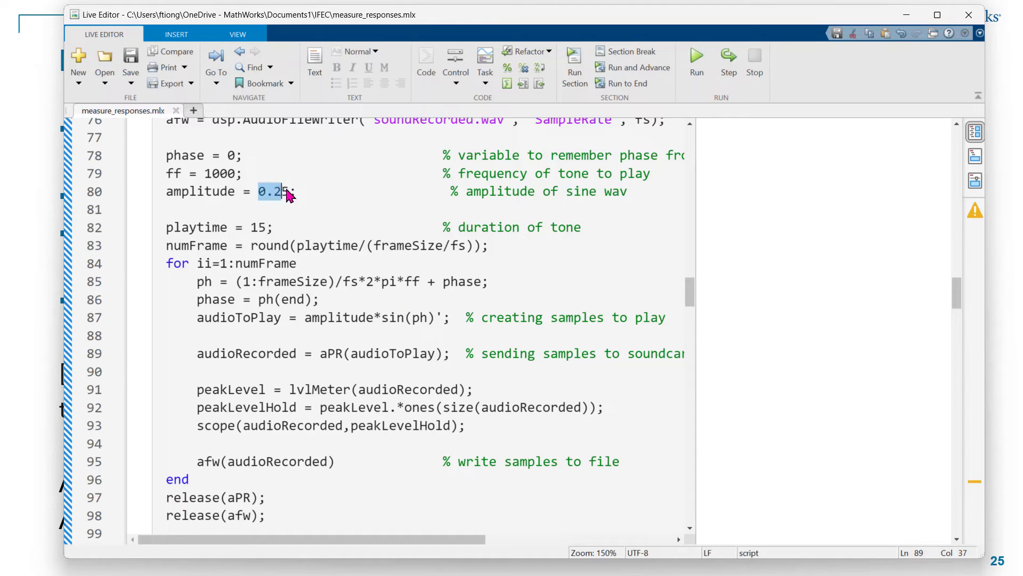
left_click(321, 214)
mouse_move(362, 318)
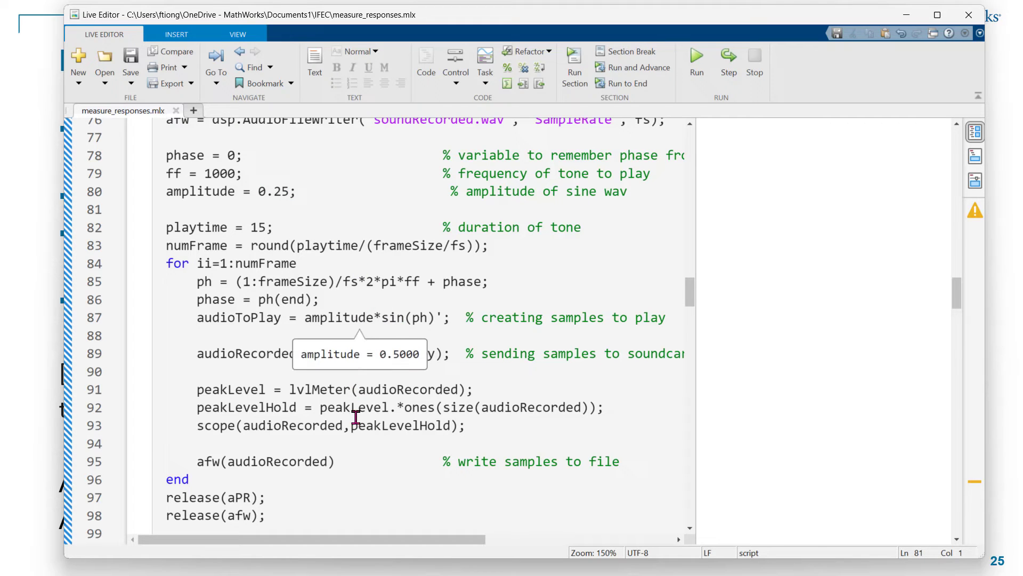
left_click(538, 386)
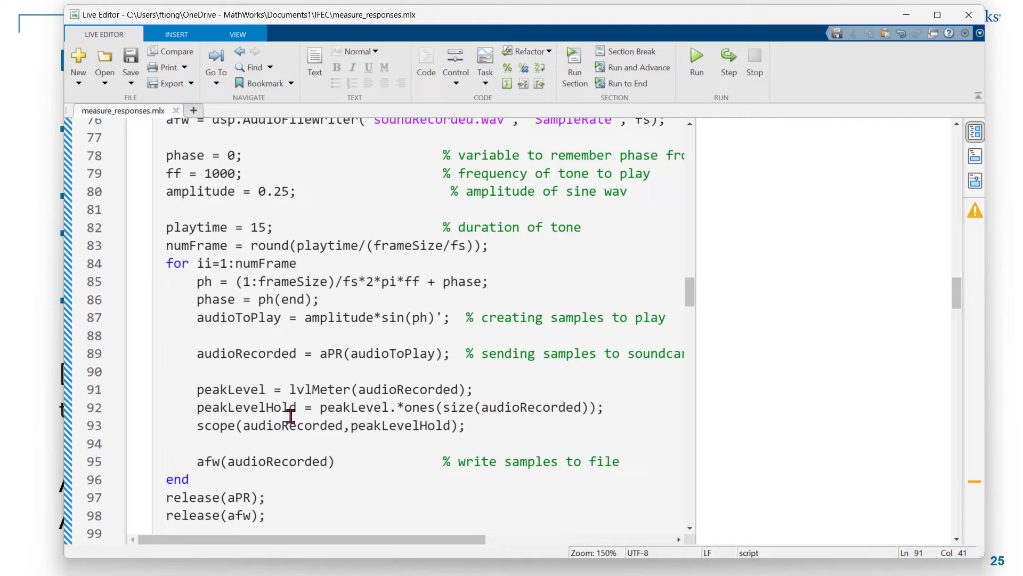
left_click(349, 440)
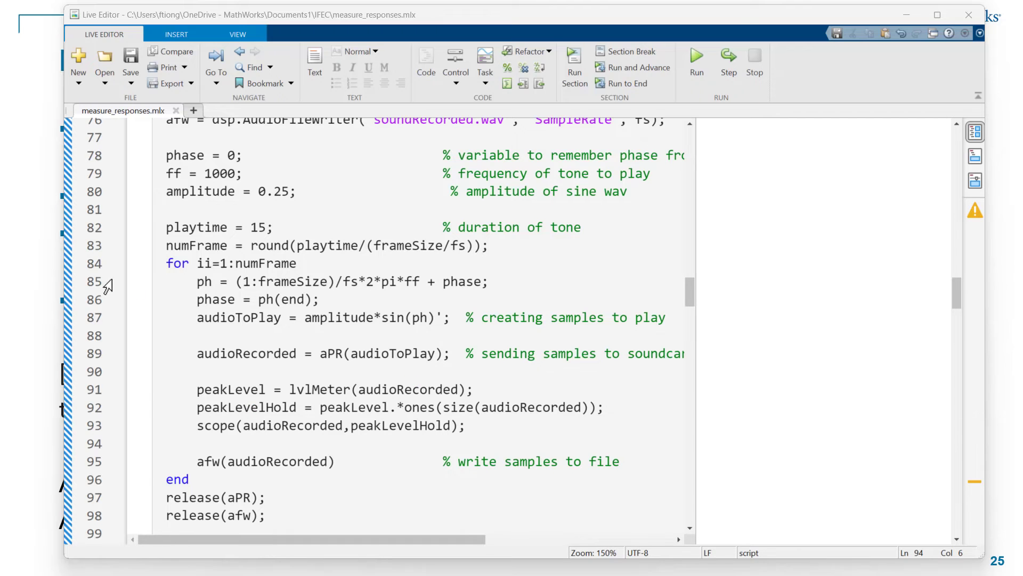
- Run the sine wave section to play and record the tone, then select the recorded file name on line 76
left_click(522, 224)
left_click(574, 69)
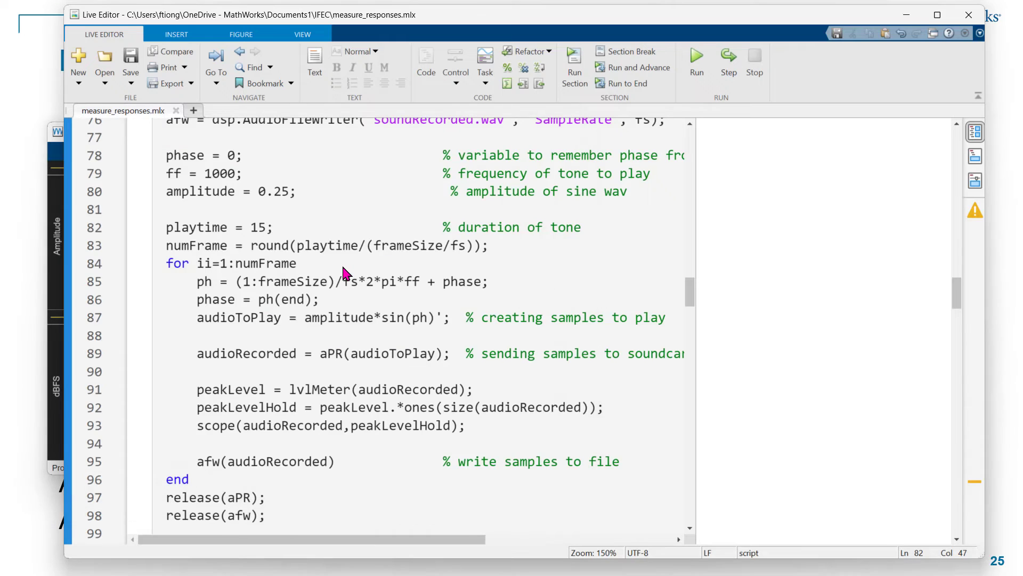
key("alt+Tab")
scroll(343, 273, "up", 1)
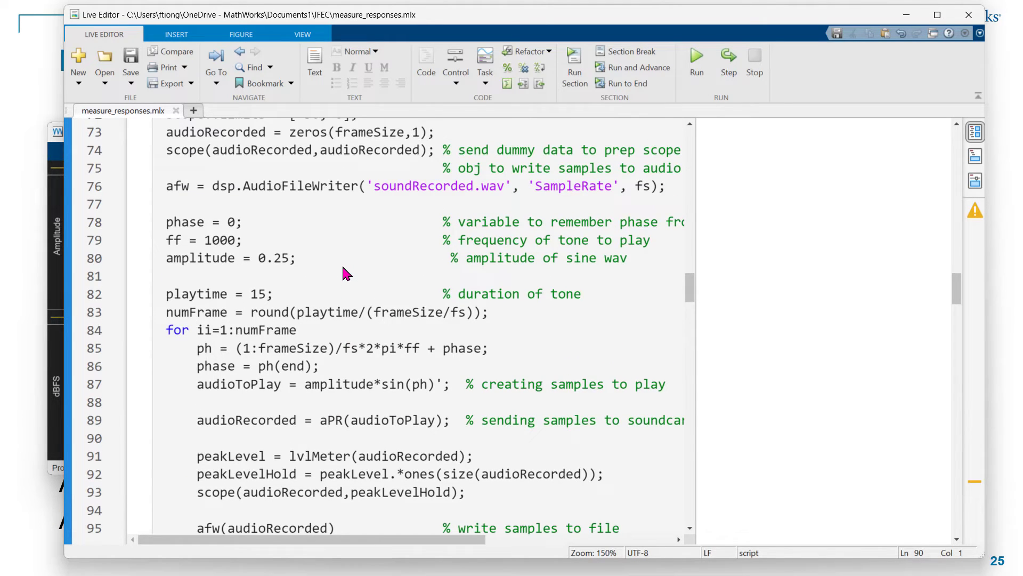
left_click_drag(382, 186, 497, 186)
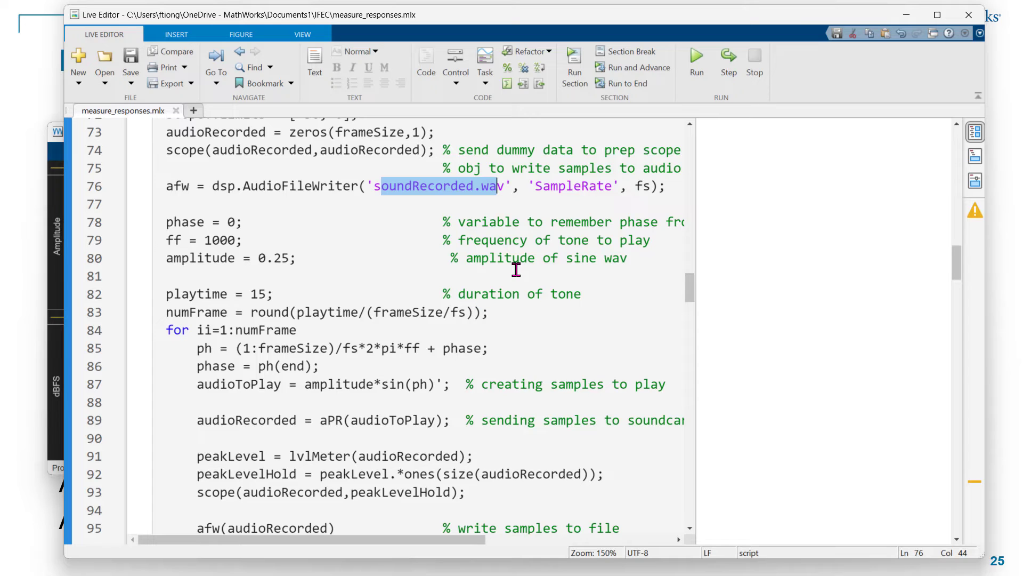
- Dismiss the audioToPlay datatip and scroll past the Time Scope output to the THD section
mouse_move(402, 423)
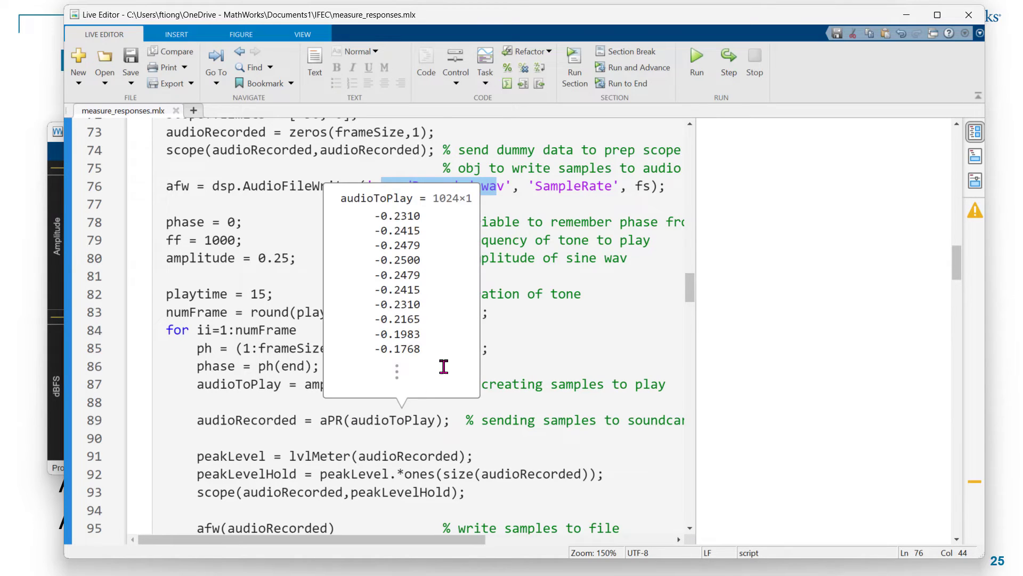
left_click(482, 422)
left_click(647, 473)
scroll(645, 472, "down", 5)
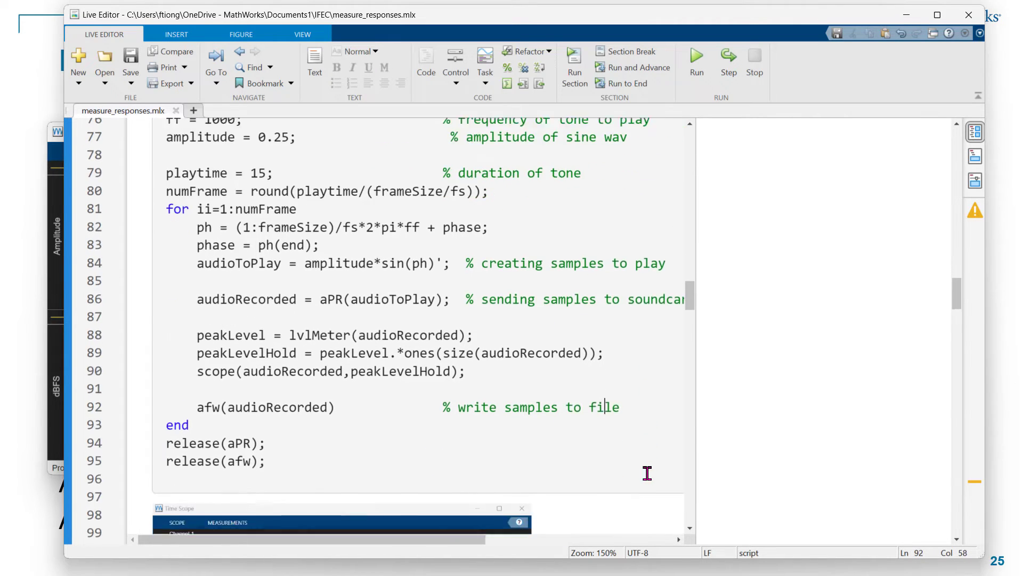
scroll(616, 407, "down", 7)
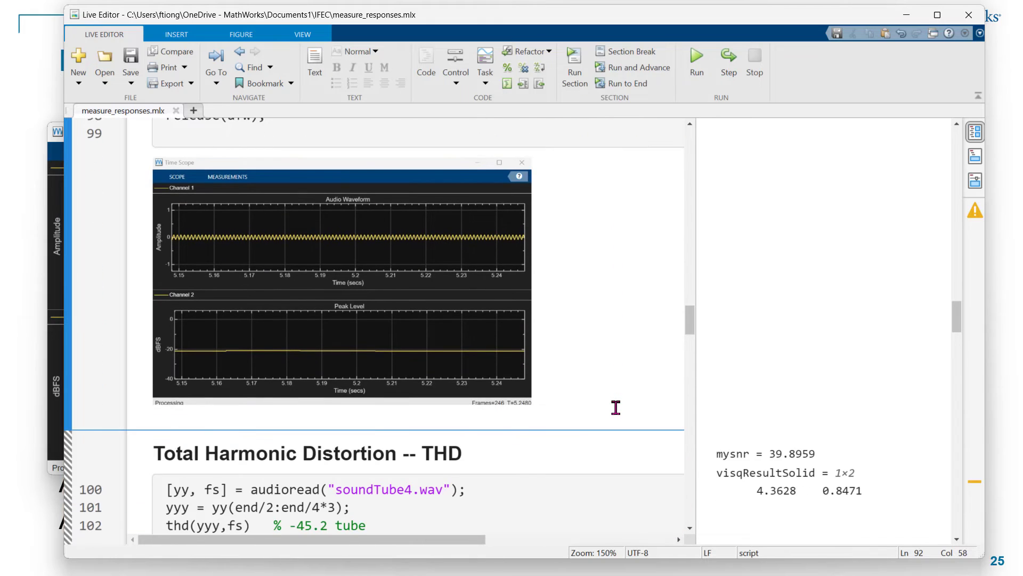
scroll(615, 408, "up", 8)
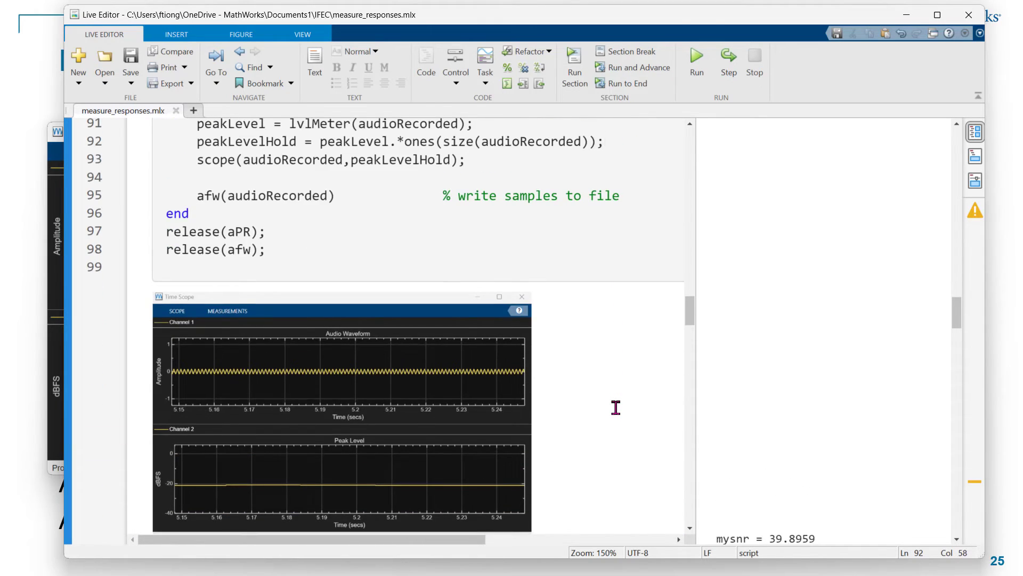
scroll(615, 407, "down", 3)
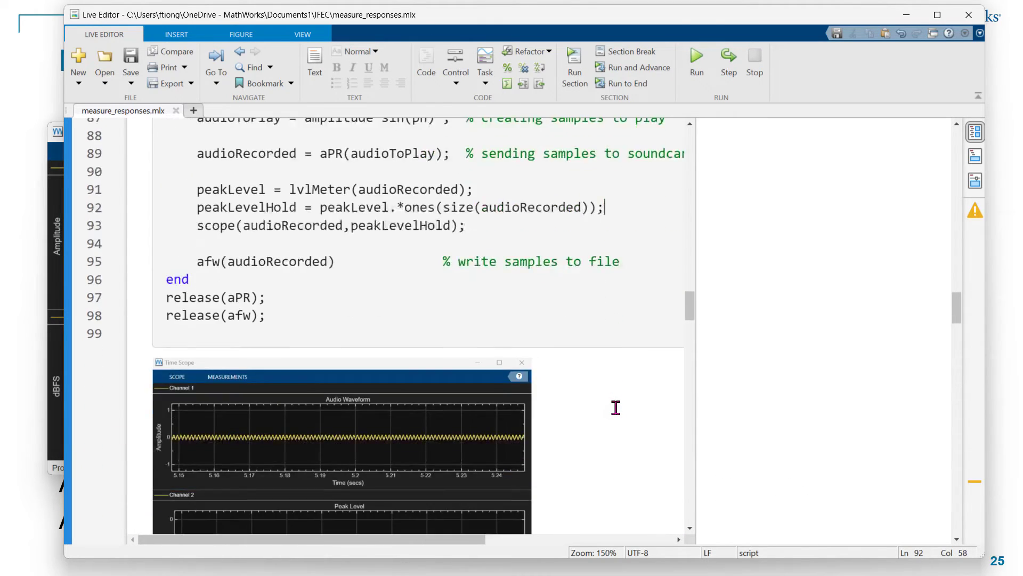
scroll(615, 408, "down", 6)
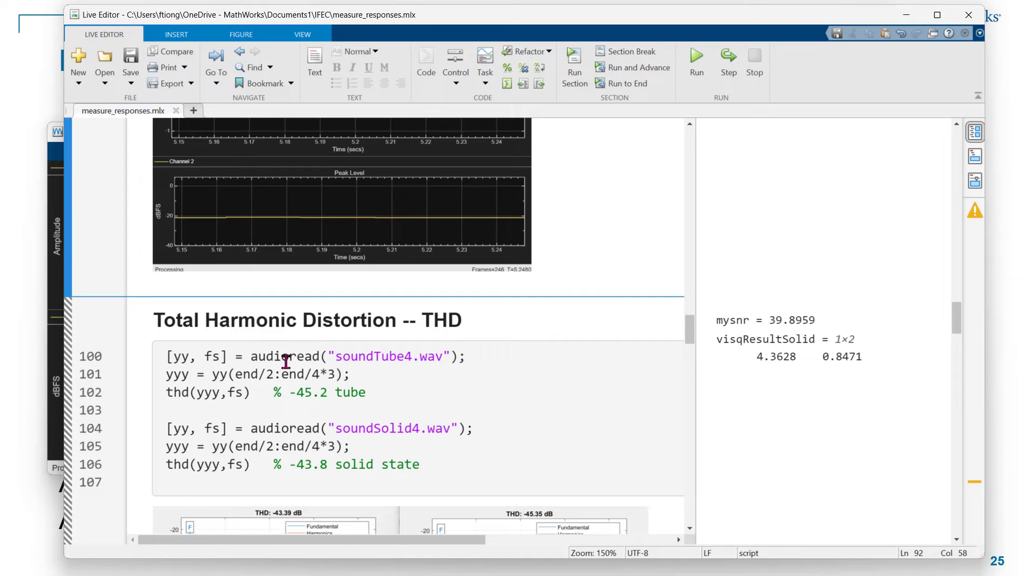
- Highlight the yy variable's usages and inspect the thd call on line 102
left_click(403, 377)
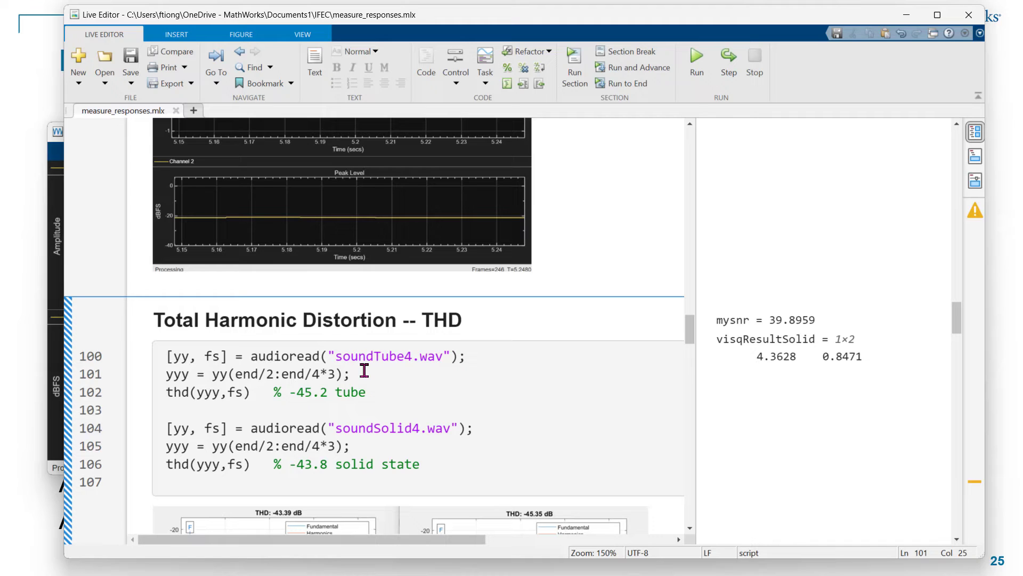
double_click(221, 372)
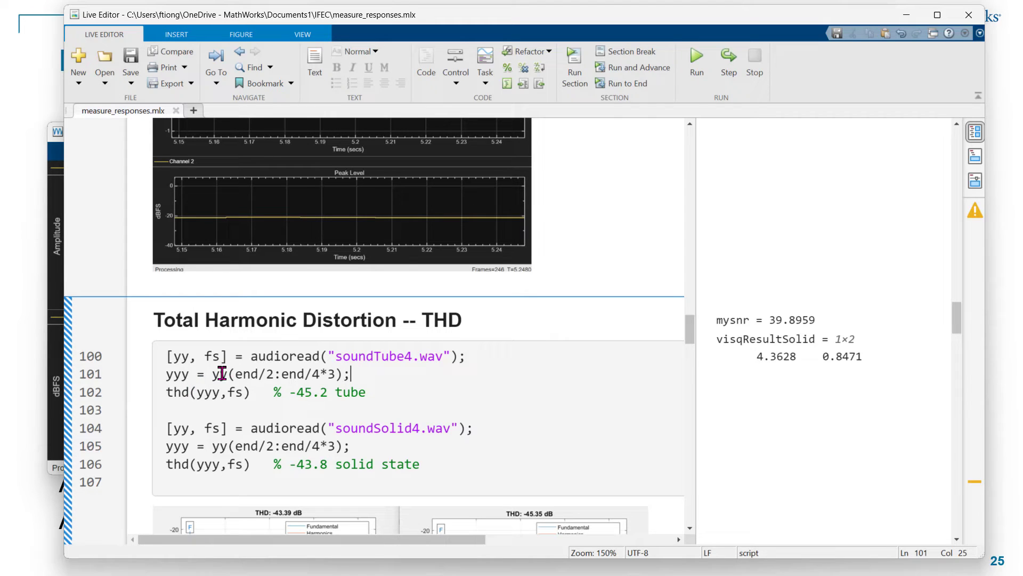
left_click(399, 406)
left_click(182, 392)
scroll(472, 409, "down", 4)
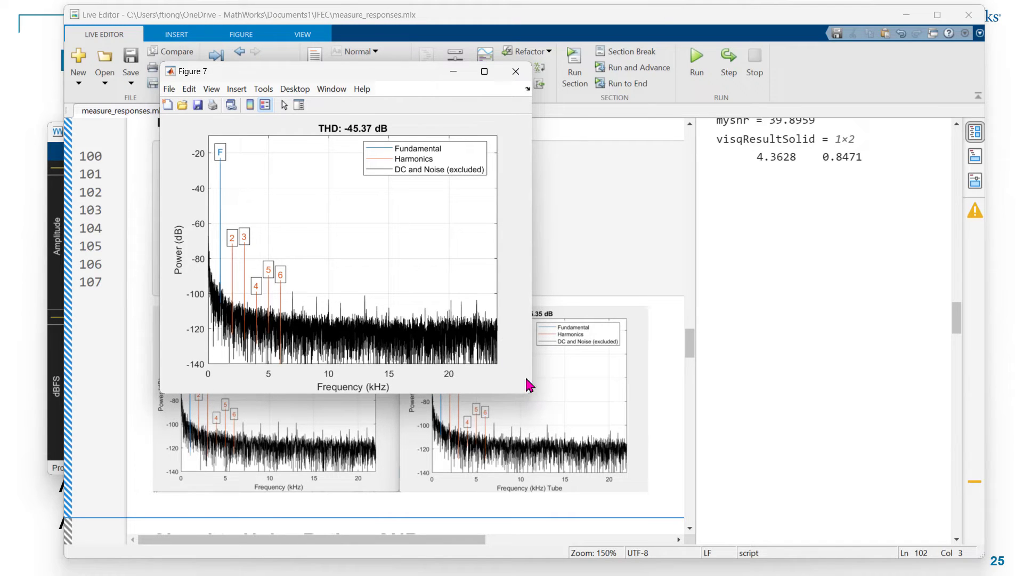
- Enlarge Figure 7's THD spectrum to inspect it, then minimize it to reveal the -43.39/-45.35 dB plots
left_click_drag(532, 395, 808, 515)
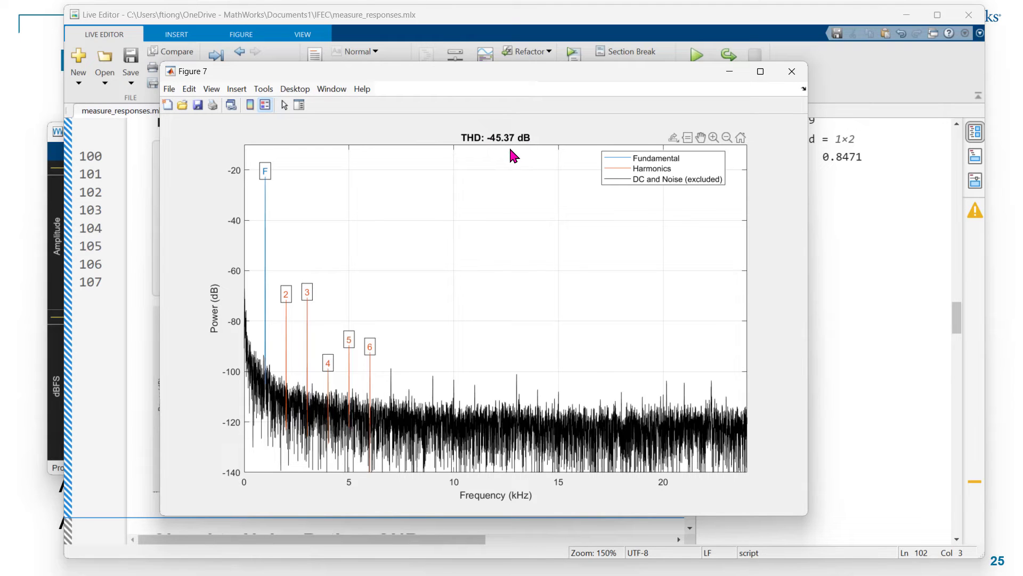
left_click(729, 72)
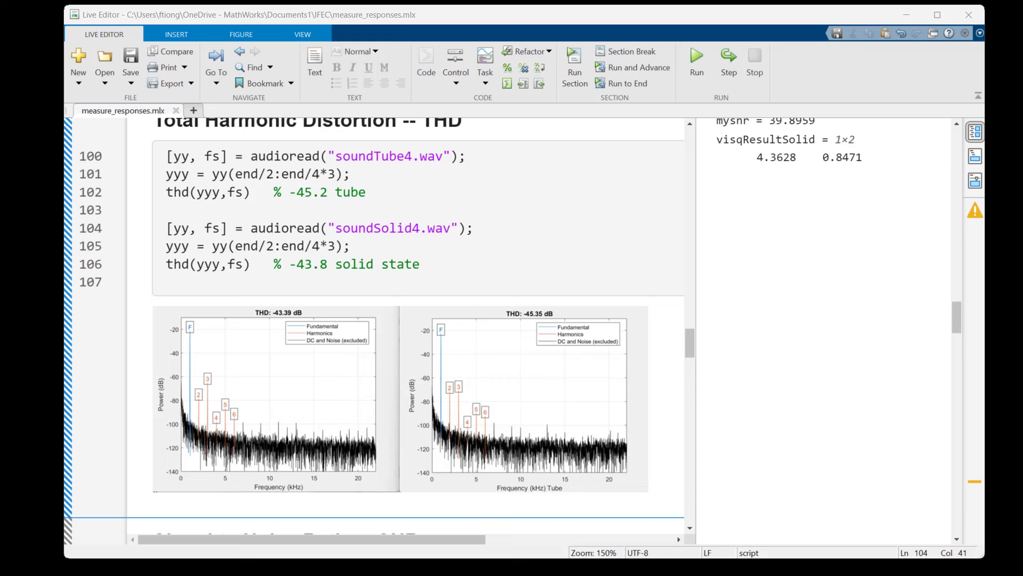
- Scroll to the SNR section and highlight the snr call on line 110 (tube 43.3258, solid 38.5731)
left_click(435, 247)
scroll(435, 248, "down", 3)
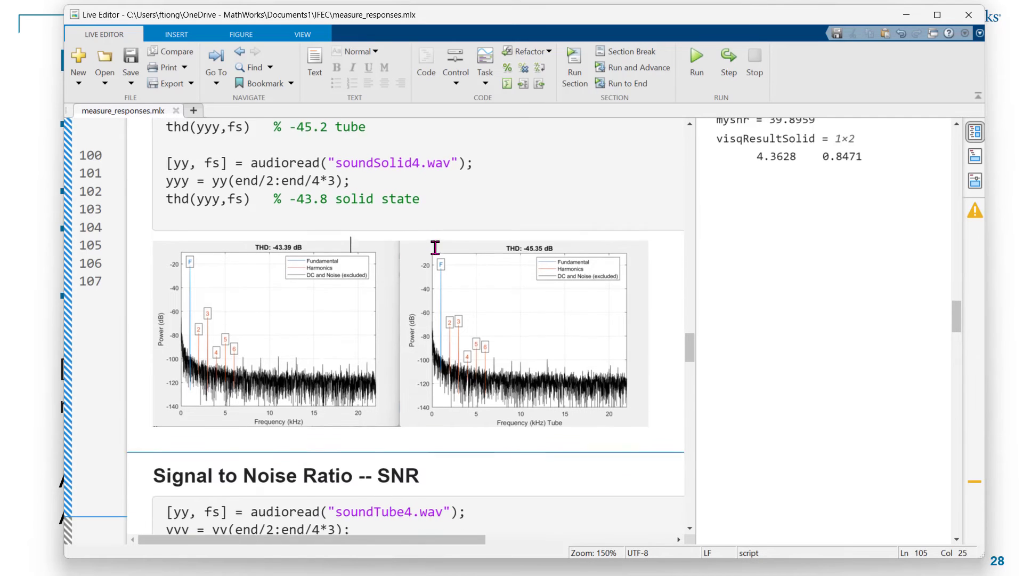
scroll(435, 248, "down", 4)
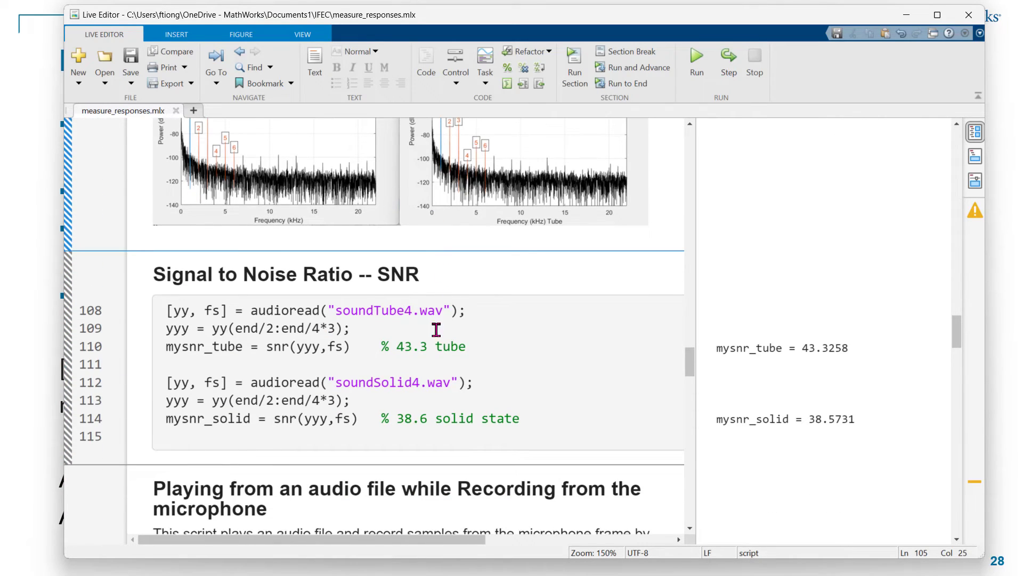
double_click(288, 348)
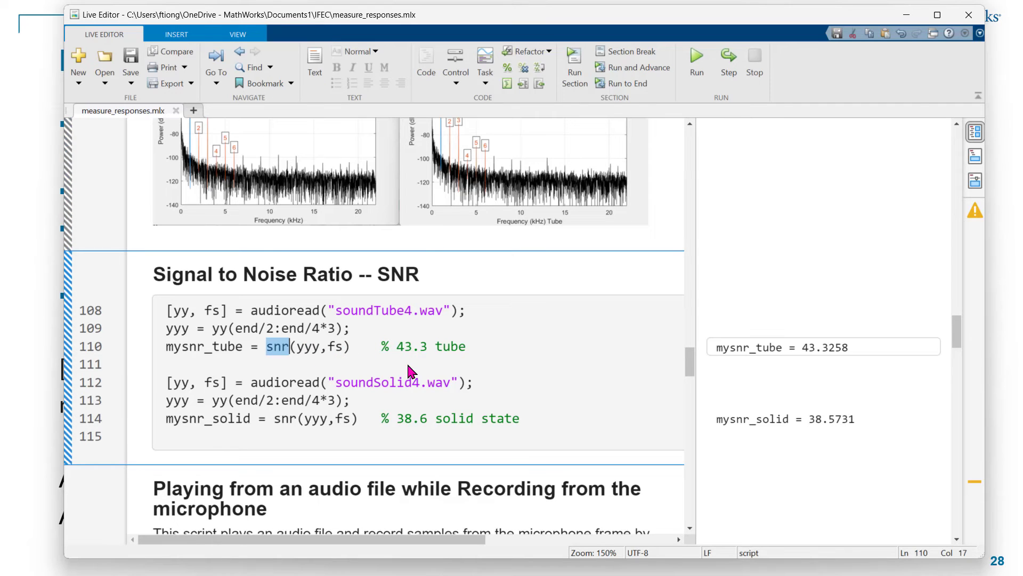
left_click(452, 365)
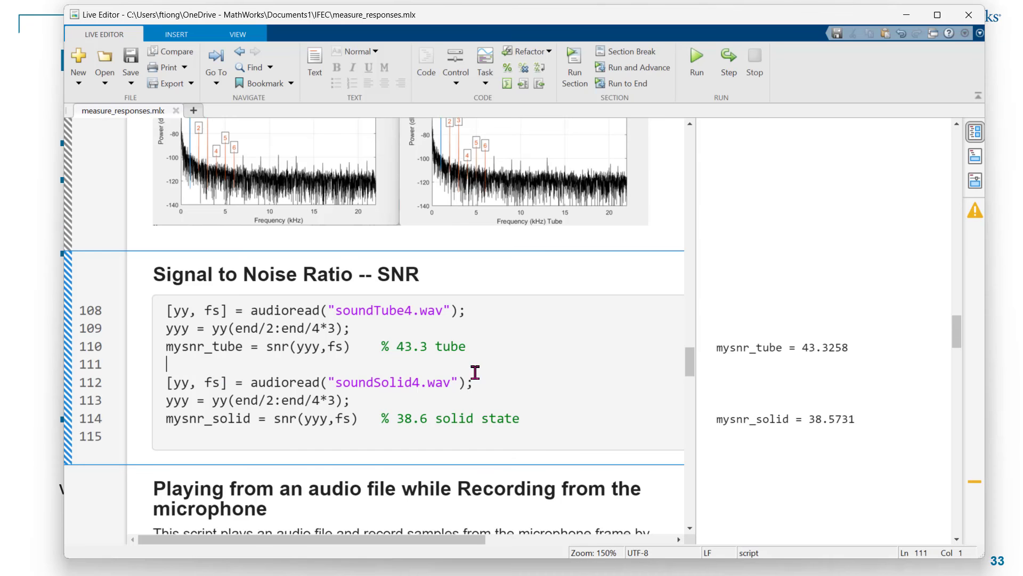
- Scroll past the playback code, highlight afr() on line 144, and reach the ViSQOL scores 4.3307 and 4.1815
scroll(488, 369, "down", 7)
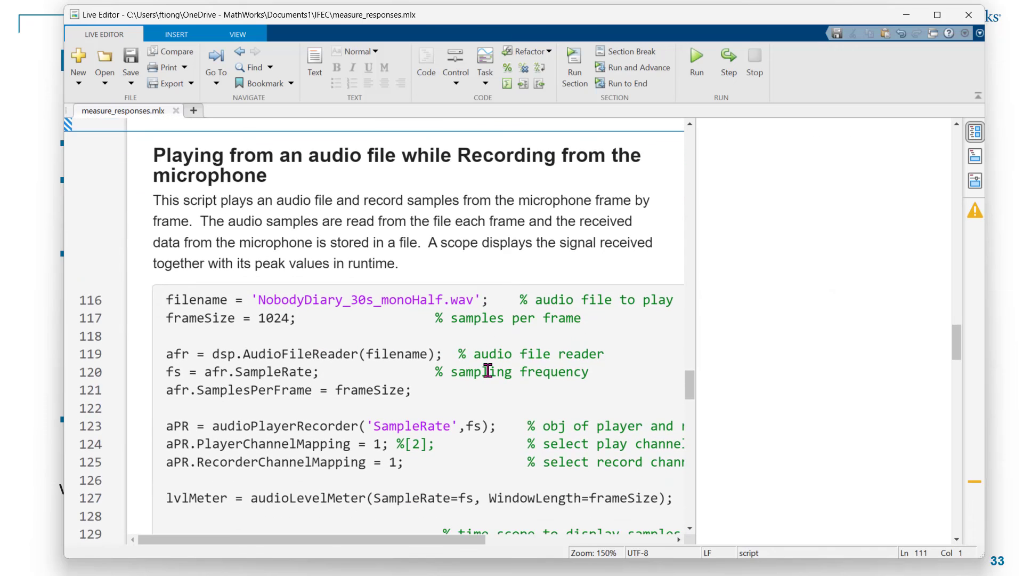
scroll(488, 370, "down", 1)
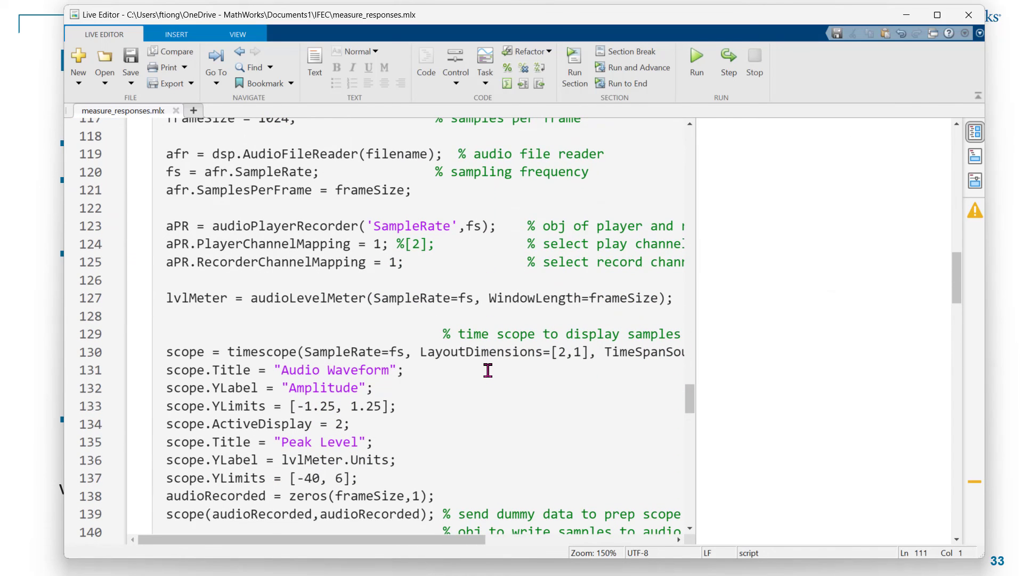
scroll(488, 369, "down", 5)
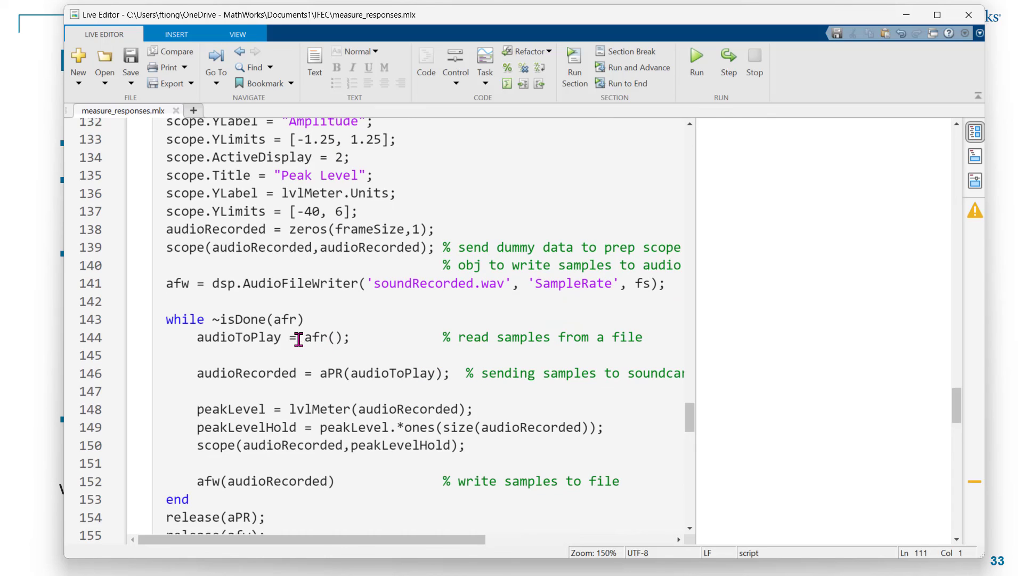
left_click_drag(299, 338, 328, 339)
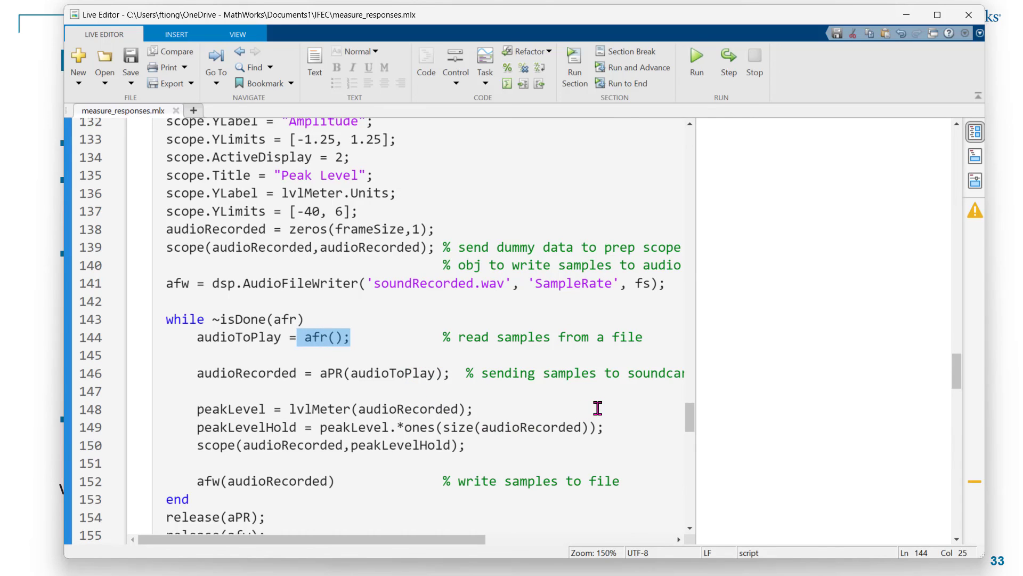
scroll(498, 379, "down", 3)
scroll(504, 387, "up", 1)
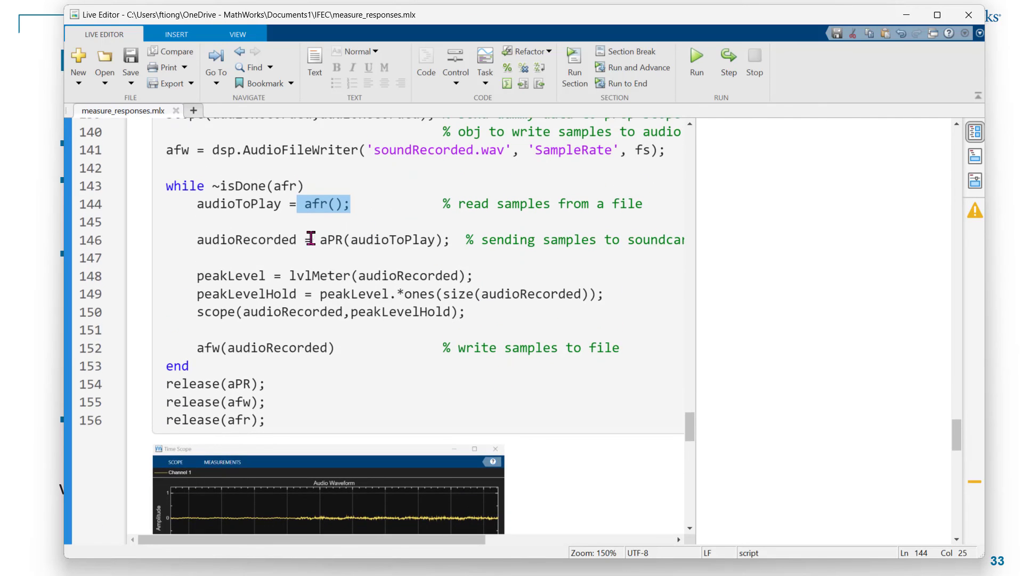
scroll(483, 311, "down", 5)
scroll(483, 312, "down", 4)
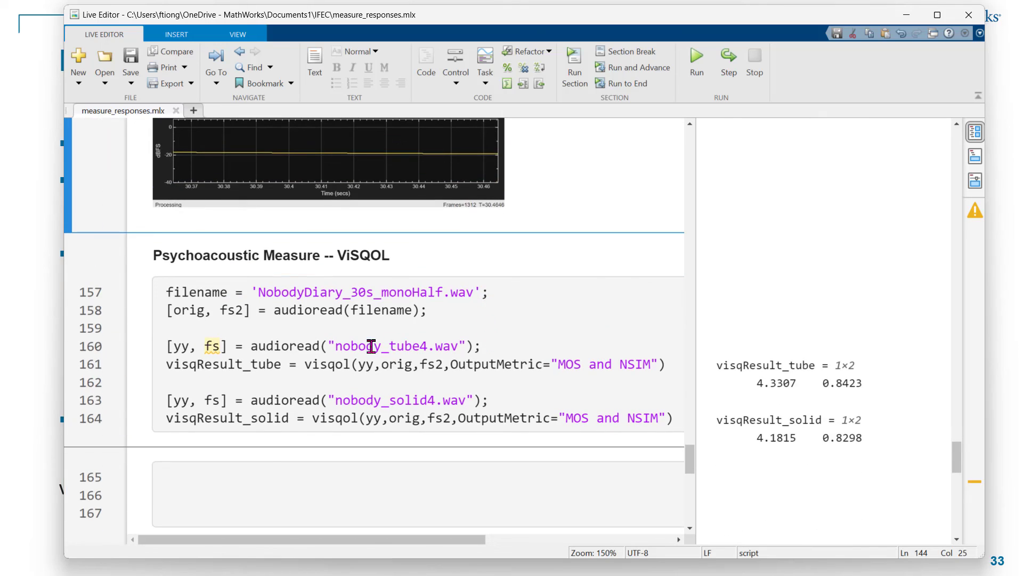
double_click(346, 361)
left_click(416, 380)
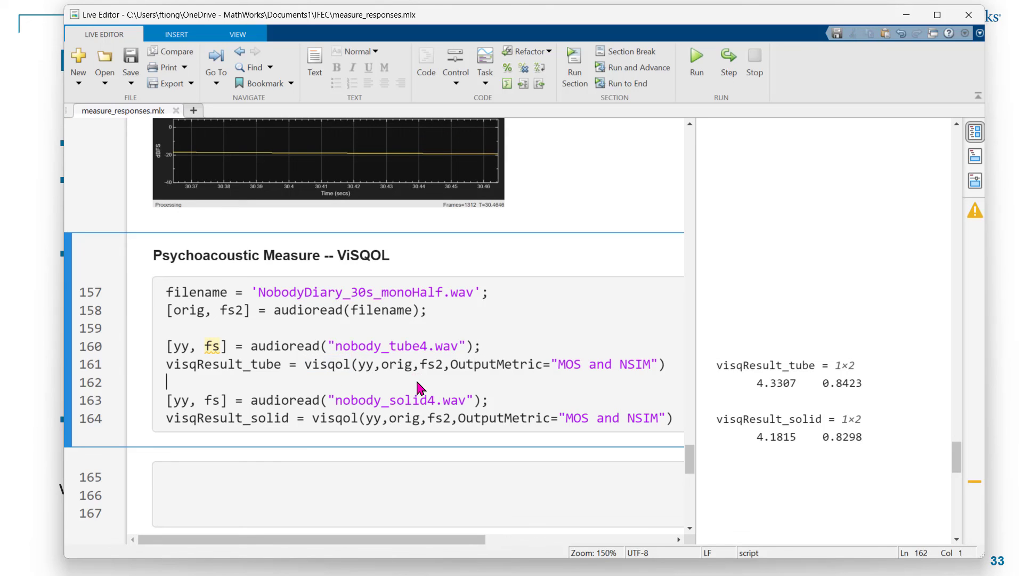